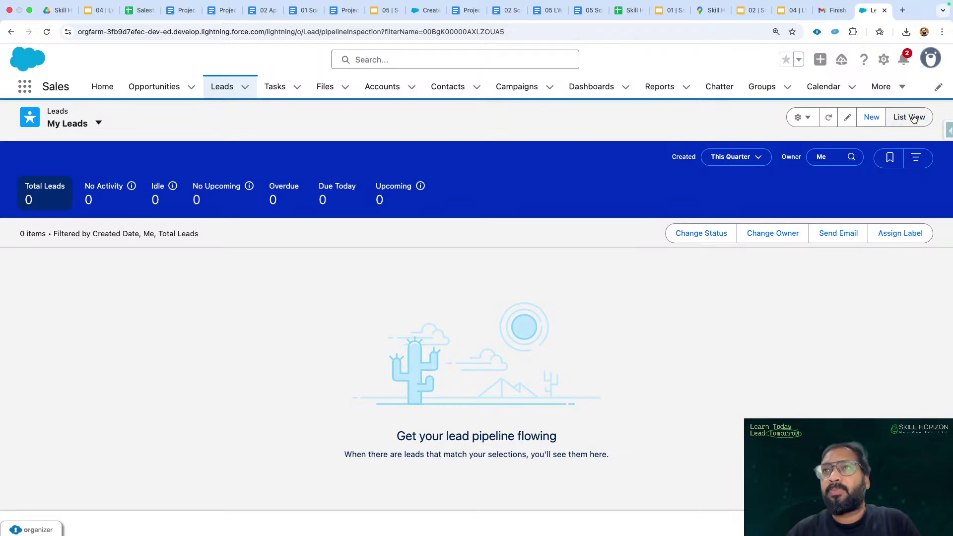
- Switch the leads to the standard list view, show All Open Leads, and pin that list
{"action": "left_click", "coordinate": [913, 117]}
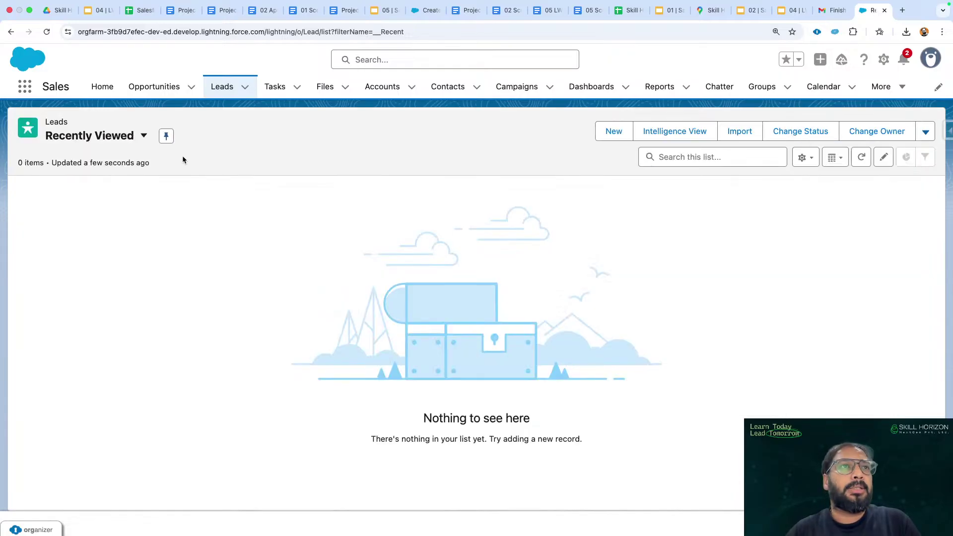
{"action": "left_click", "coordinate": [143, 135]}
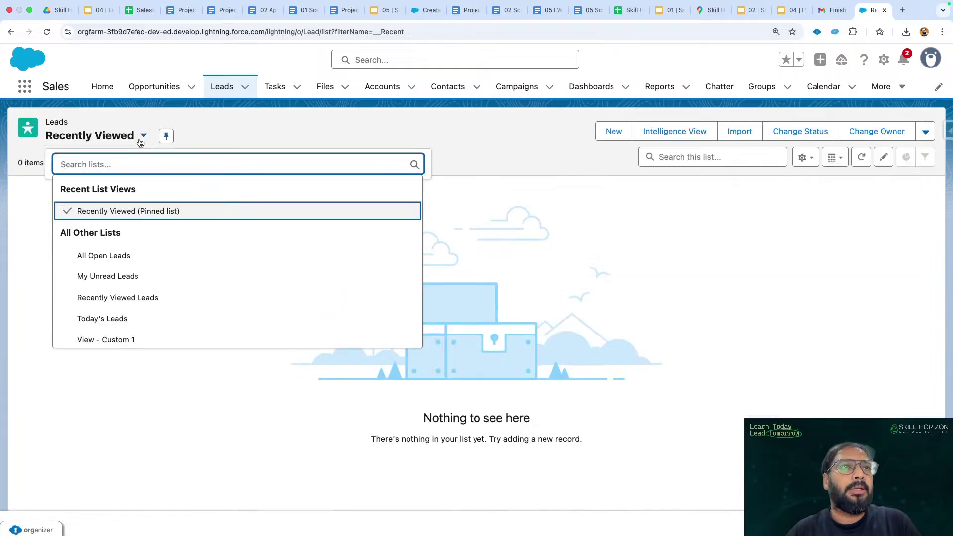
{"action": "left_click", "coordinate": [114, 255]}
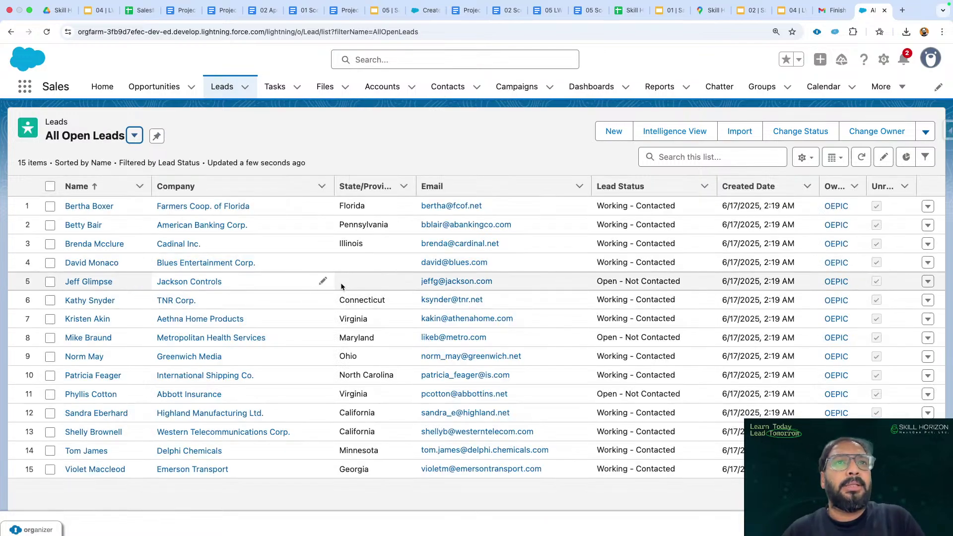
{"action": "left_click", "coordinate": [157, 136]}
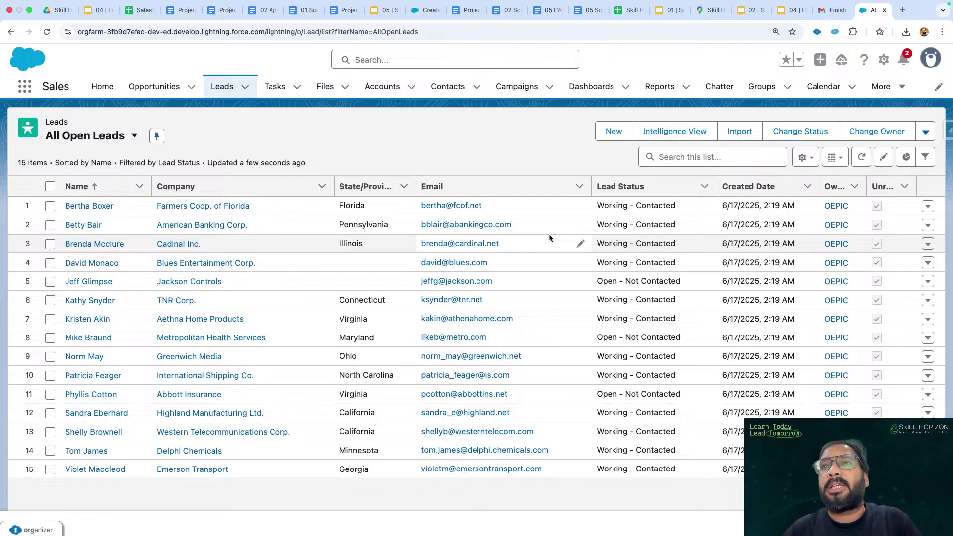
- Add the Lead Source field to the visible fields of the All Open Leads list view
{"action": "left_click", "coordinate": [805, 157]}
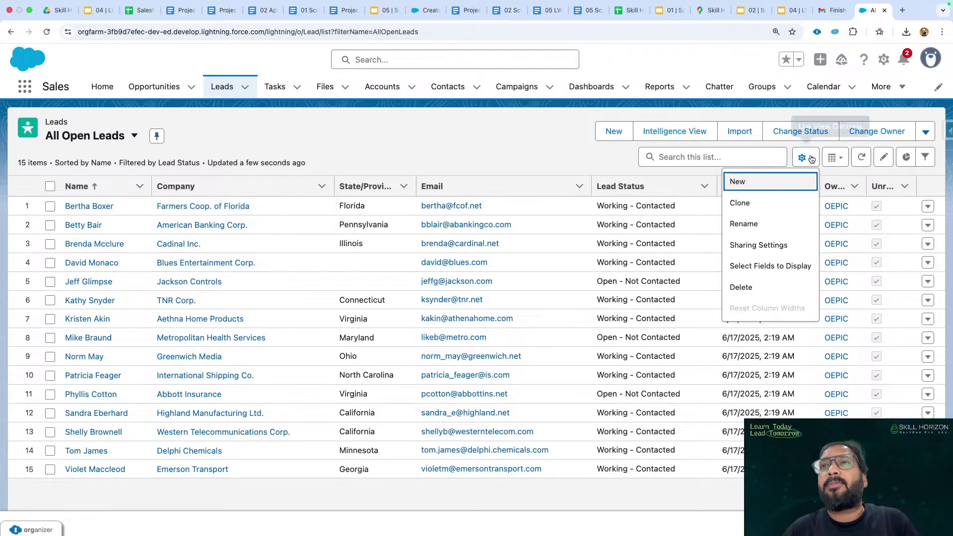
{"action": "left_click", "coordinate": [767, 266]}
{"action": "scroll", "coordinate": [390, 292], "scroll_direction": "down", "scroll_amount": 2}
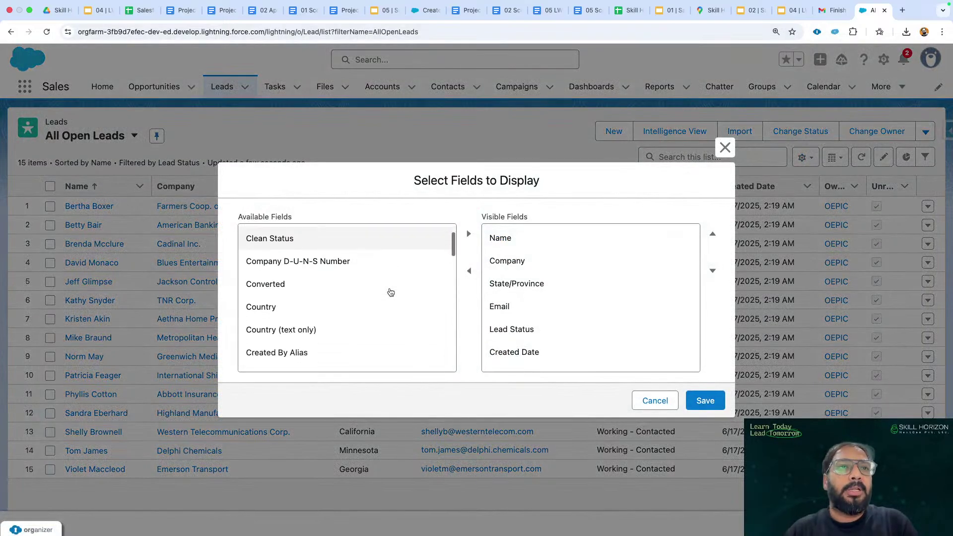
{"action": "scroll", "coordinate": [391, 292], "scroll_direction": "down", "scroll_amount": 8}
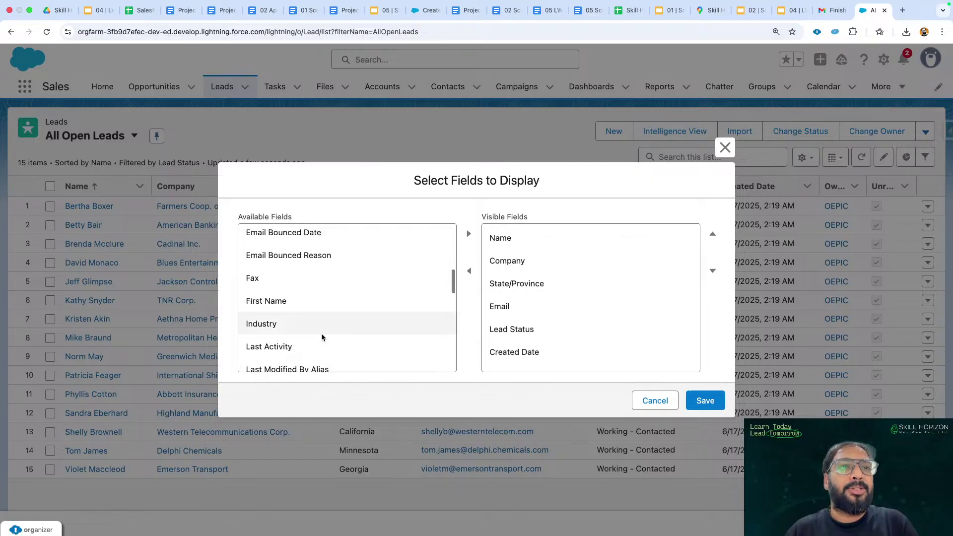
{"action": "scroll", "coordinate": [321, 338], "scroll_direction": "down", "scroll_amount": 2}
{"action": "scroll", "coordinate": [319, 291], "scroll_direction": "down", "scroll_amount": 5}
{"action": "left_click", "coordinate": [305, 280]}
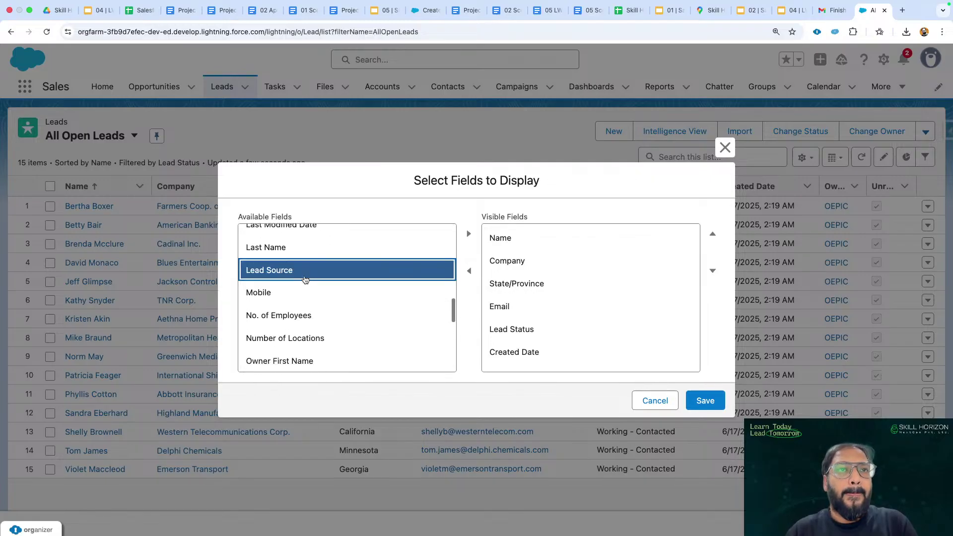
{"action": "left_click", "coordinate": [469, 234]}
- Add the Website field to the list view's visible fields and save the field selection
{"action": "scroll", "coordinate": [357, 321], "scroll_direction": "down", "scroll_amount": 5}
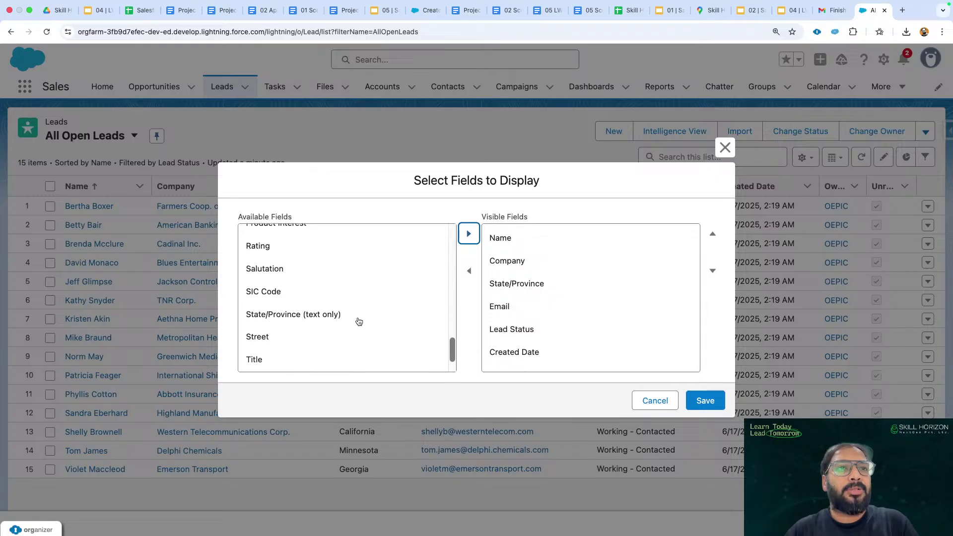
{"action": "scroll", "coordinate": [358, 322], "scroll_direction": "down", "scroll_amount": 2}
{"action": "left_click", "coordinate": [341, 334]}
{"action": "left_click", "coordinate": [469, 234]}
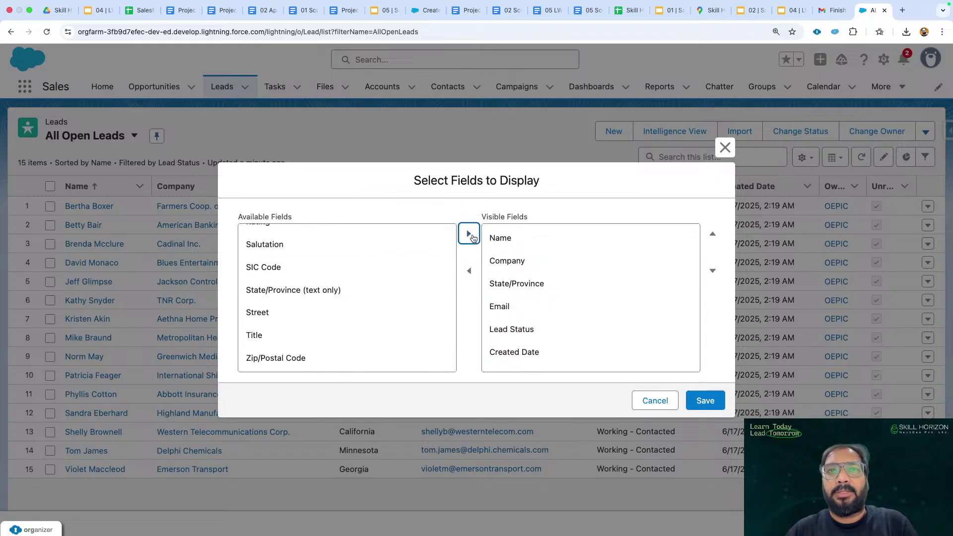
{"action": "left_click", "coordinate": [709, 400]}
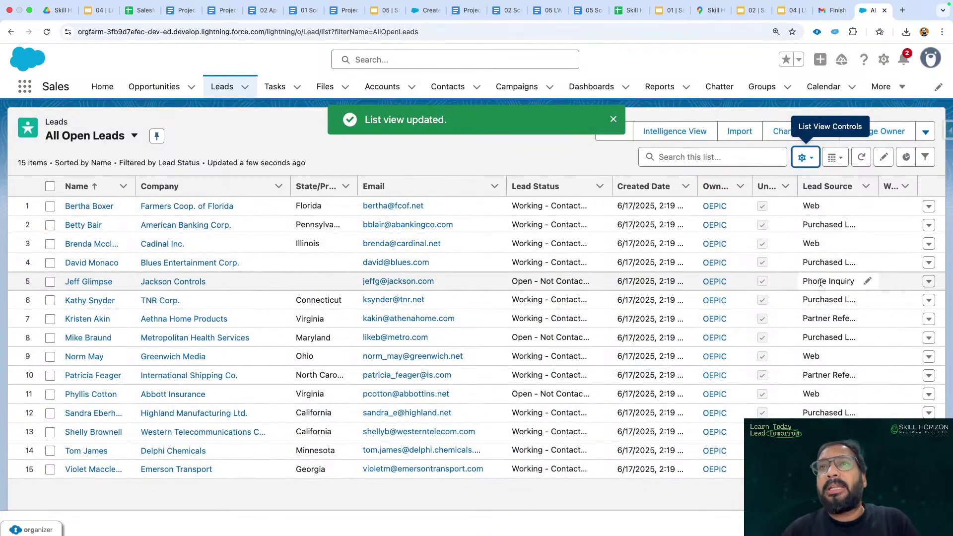
- Narrow the Email column and widen the Website column in the leads list
{"action": "left_click_drag", "start_coordinate": [506, 187], "coordinate": [479, 188]}
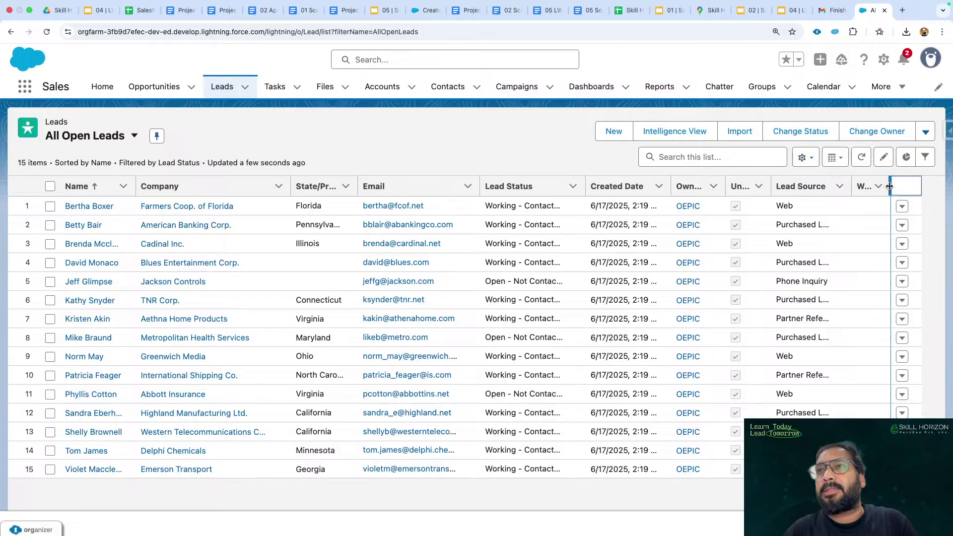
{"action": "left_click_drag", "start_coordinate": [890, 186], "coordinate": [917, 186]}
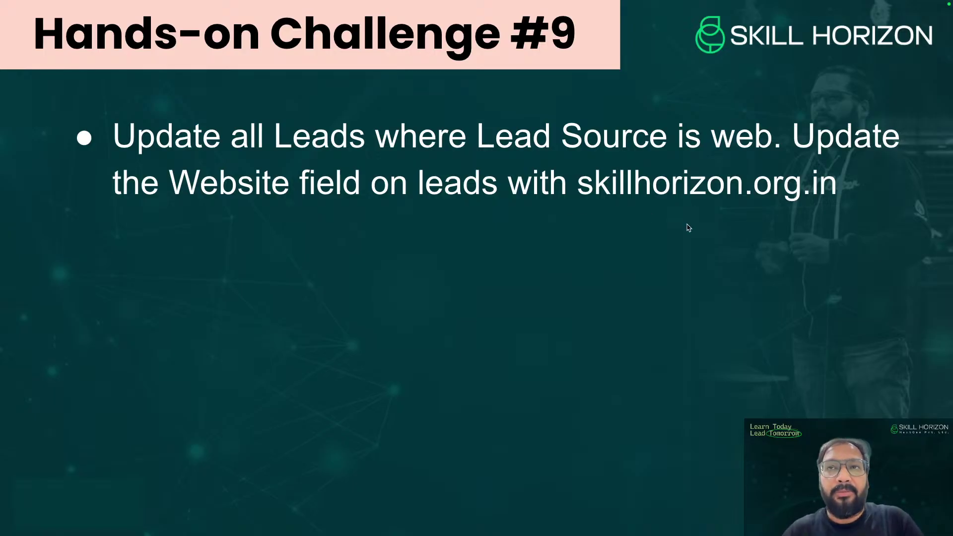
- Switch from the challenge slide back to Salesforce and find and open the Flows page in Setup
{"action": "key", "text": "ctrl+Right"}
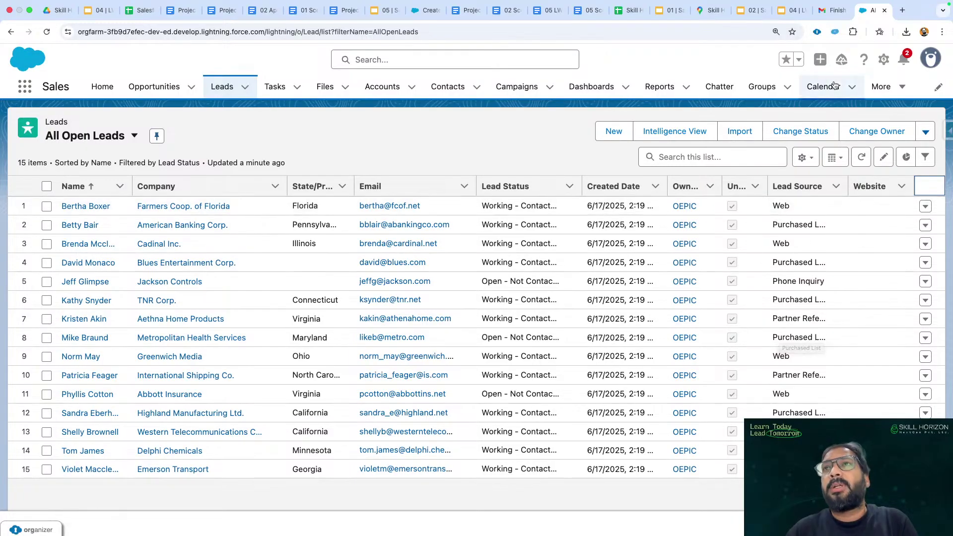
{"action": "left_click", "coordinate": [884, 60]}
{"action": "left_click", "coordinate": [821, 107]}
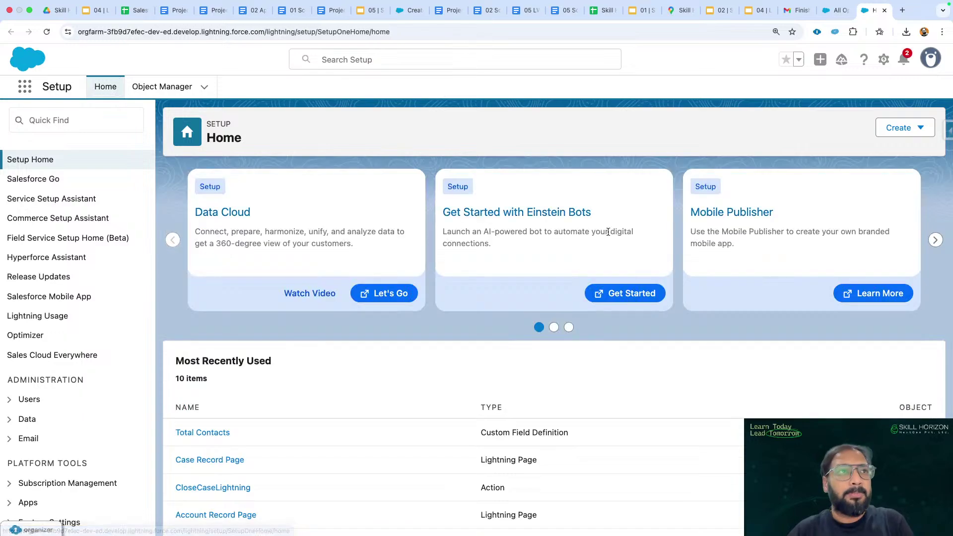
{"action": "left_click", "coordinate": [114, 119]}
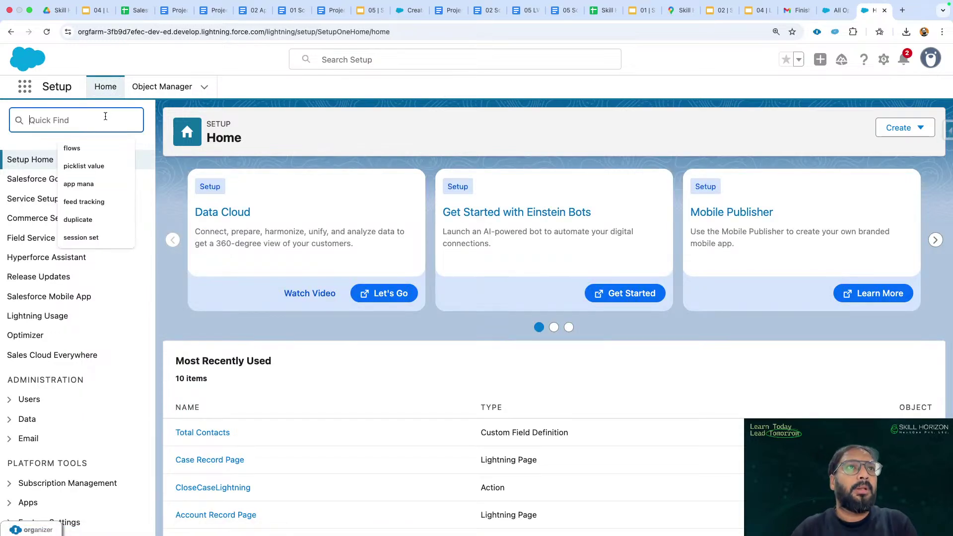
{"action": "type", "text": "flows"}
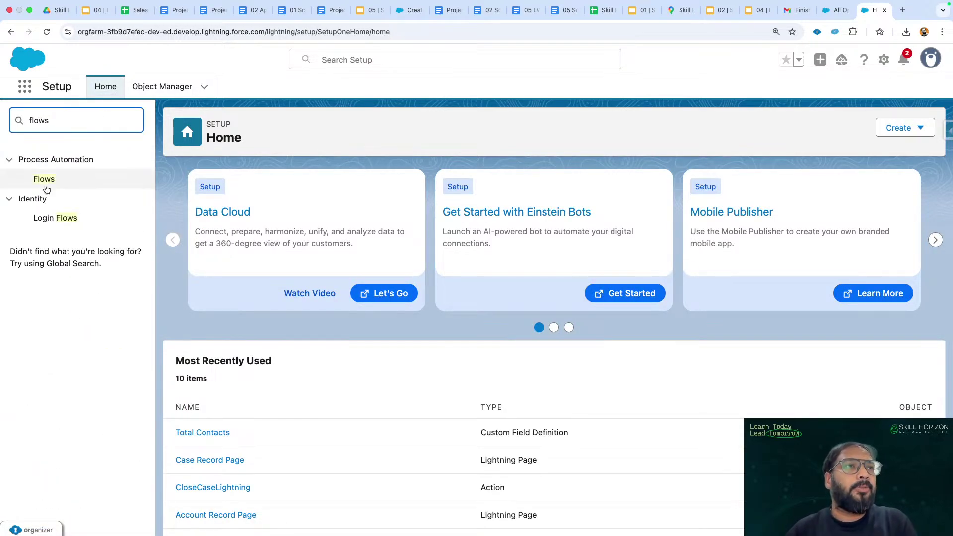
{"action": "left_click", "coordinate": [46, 179]}
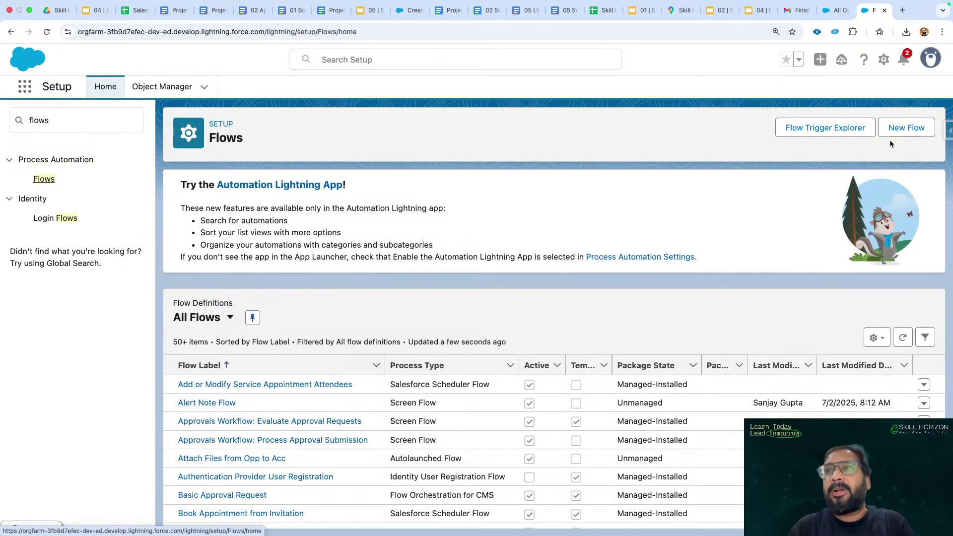
- Create a new Schedule-Triggered Flow from the Scheduled category and dismiss the introductory guide
{"action": "left_click", "coordinate": [907, 128]}
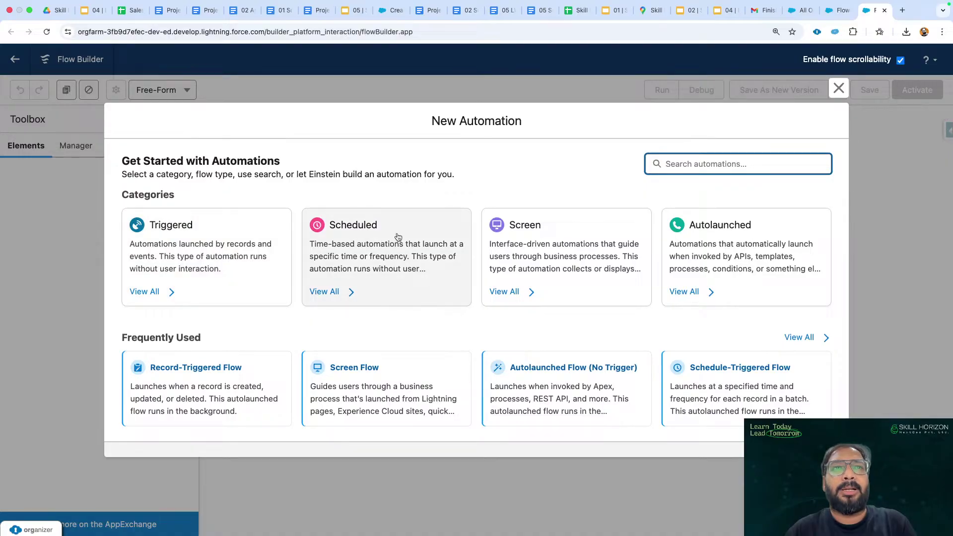
{"action": "left_click", "coordinate": [372, 241]}
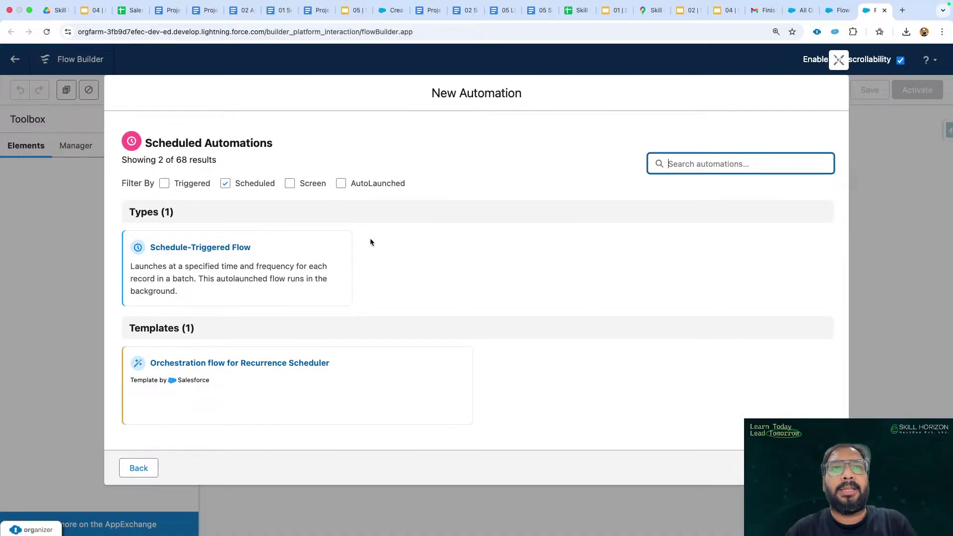
{"action": "left_click", "coordinate": [213, 267]}
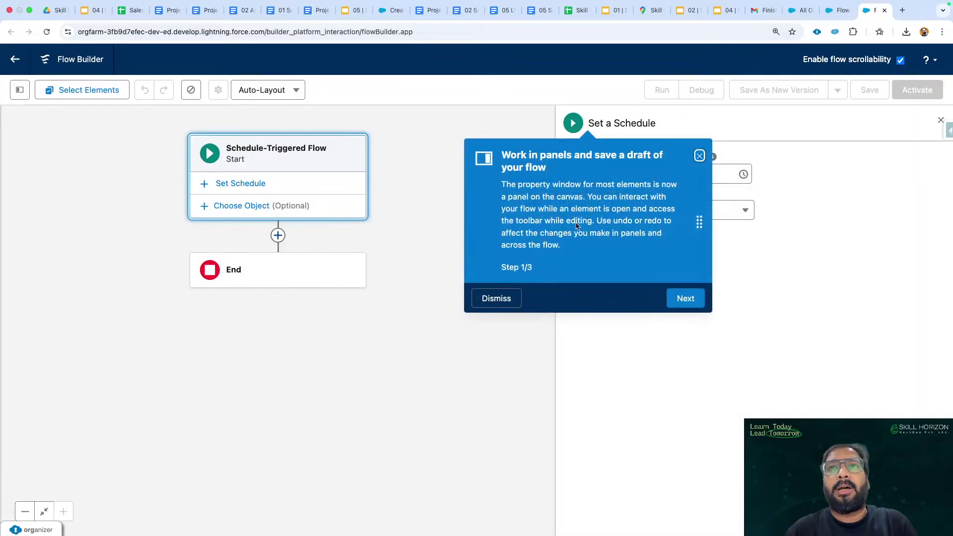
{"action": "left_click", "coordinate": [698, 158]}
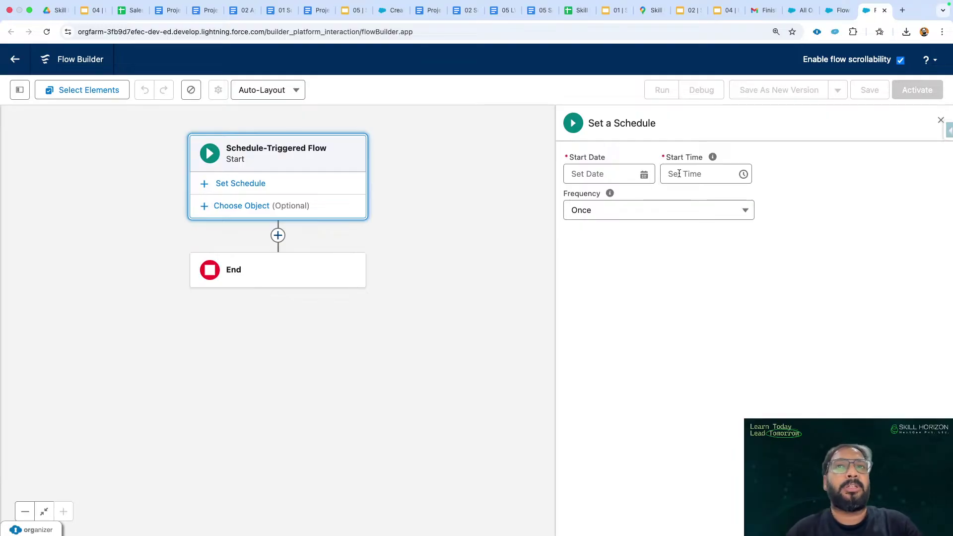
- Choose Lead as the object the scheduled flow runs on
{"action": "left_click", "coordinate": [237, 208]}
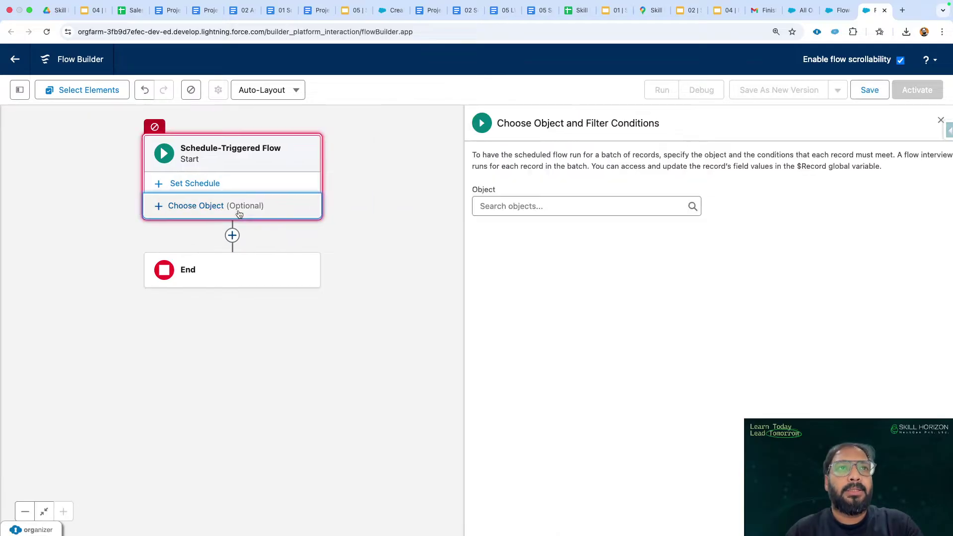
{"action": "left_click", "coordinate": [504, 203]}
{"action": "type", "text": "lead"}
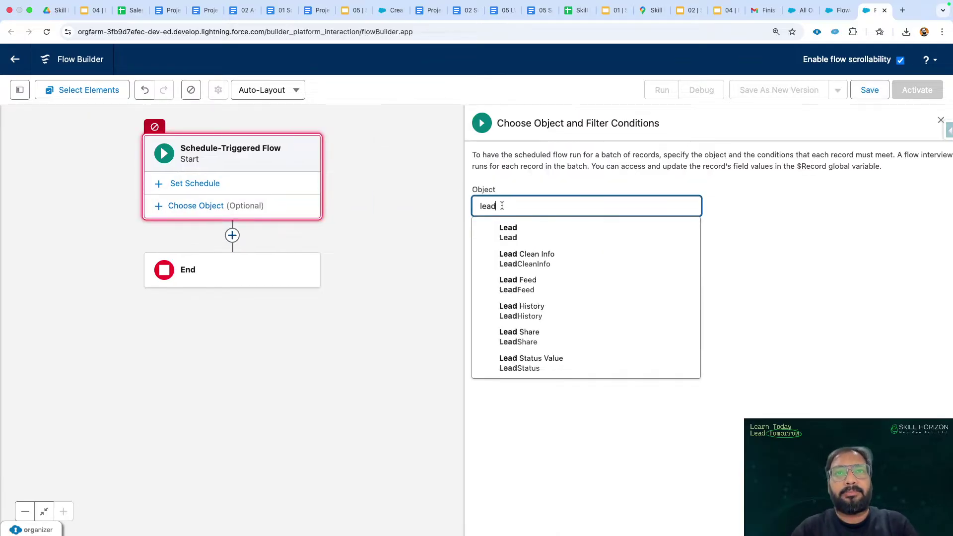
{"action": "left_click", "coordinate": [511, 232]}
- Define the first filter condition on the Lead object as Lead Source Equals Web
{"action": "left_click", "coordinate": [531, 298]}
{"action": "type", "text": "lead"}
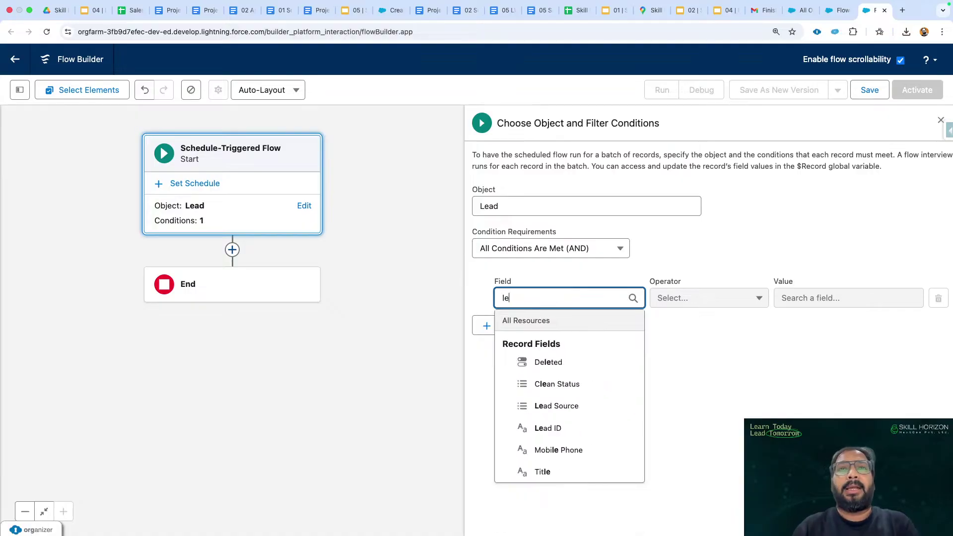
{"action": "left_click", "coordinate": [549, 362]}
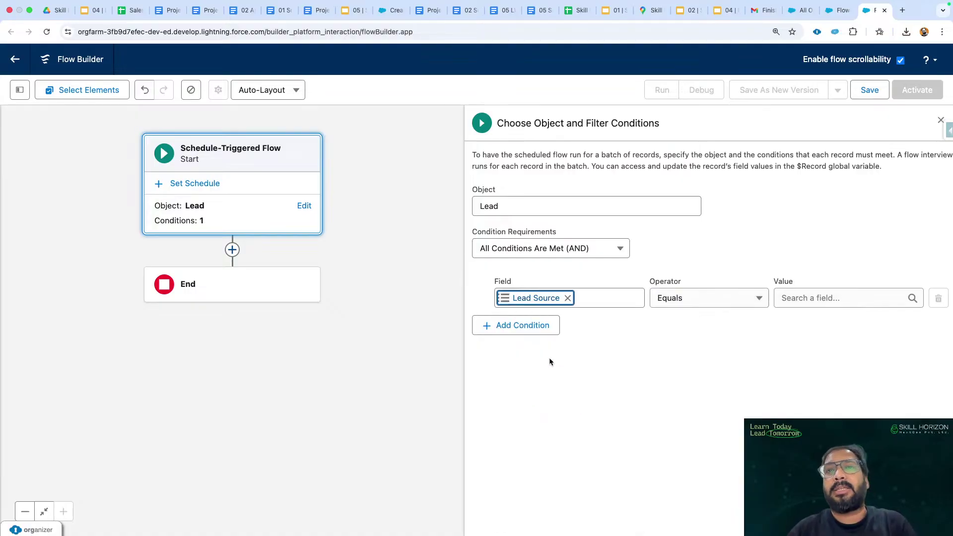
{"action": "left_click", "coordinate": [802, 293]}
{"action": "type", "text": "web"}
{"action": "left_click", "coordinate": [820, 362]}
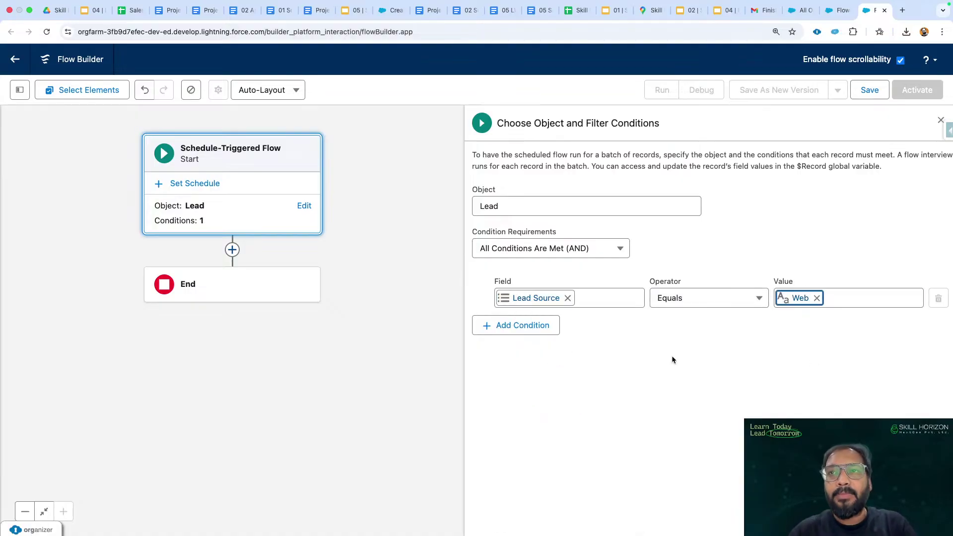
- Add a second filter condition, Website Is Null True, and close the object and filter settings
{"action": "left_click", "coordinate": [522, 327]}
{"action": "left_click", "coordinate": [542, 330]}
{"action": "type", "text": "web"}
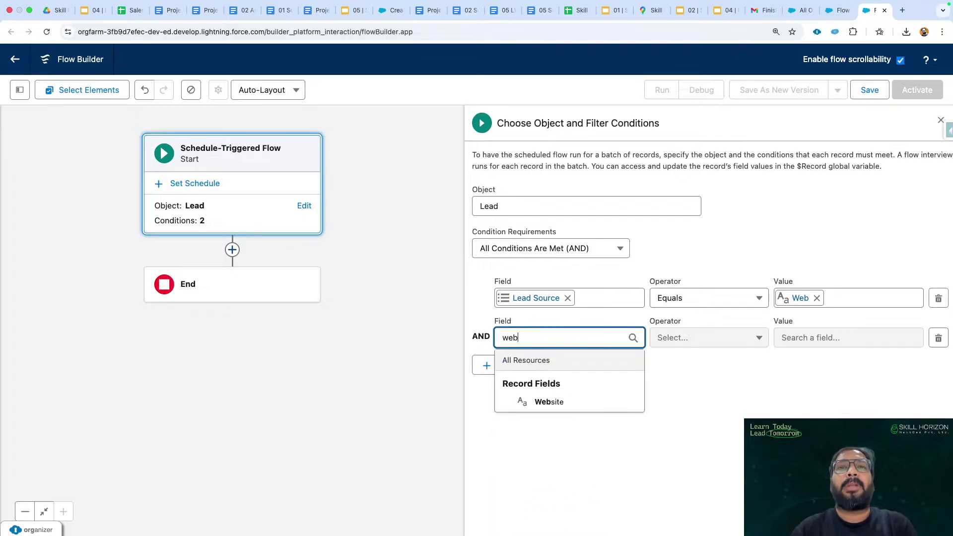
{"action": "left_click", "coordinate": [543, 400]}
{"action": "left_click", "coordinate": [697, 342]}
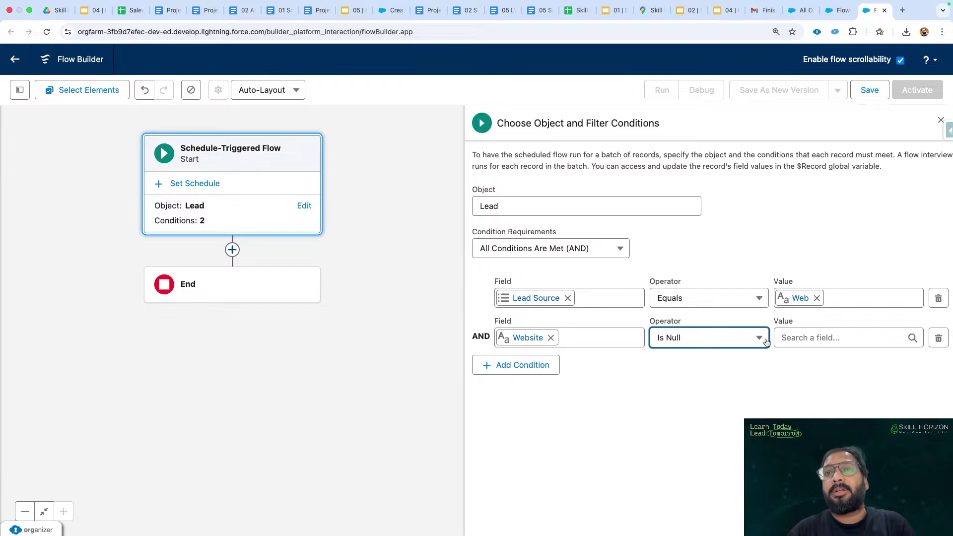
{"action": "left_click", "coordinate": [815, 338]}
{"action": "type", "text": "fal"}
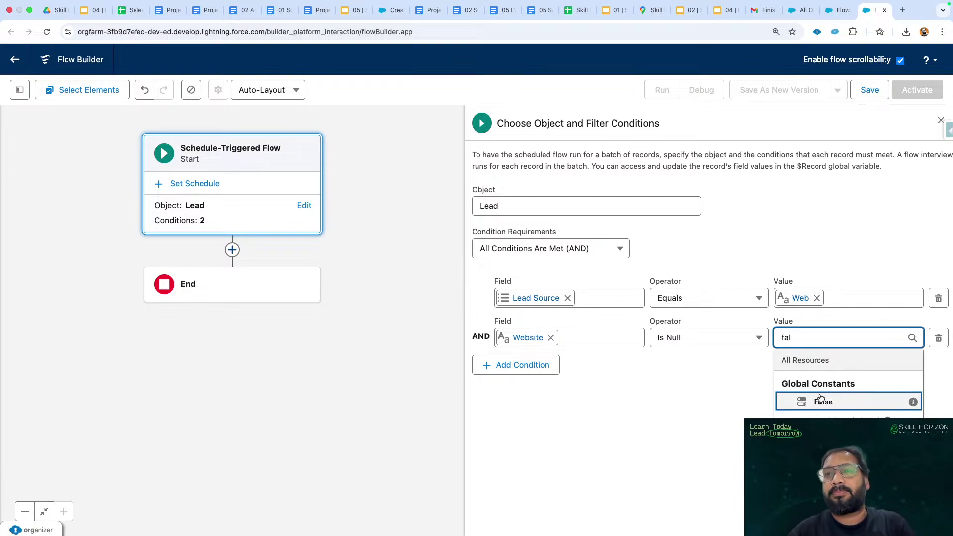
{"action": "key", "text": "BackSpace"}
{"action": "key", "text": "BackSpace"}
{"action": "key", "text": "BackSpace"}
{"action": "type", "text": "true"}
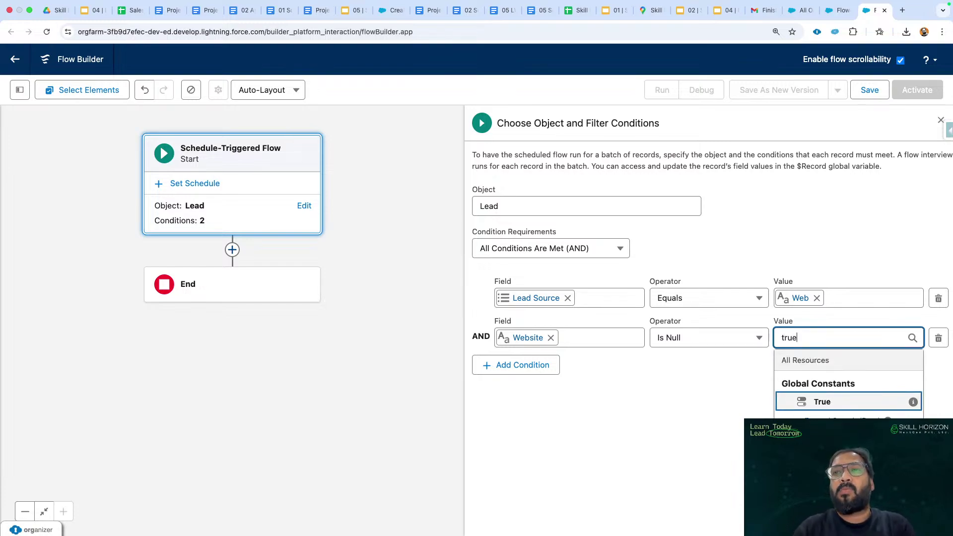
{"action": "left_click", "coordinate": [827, 409]}
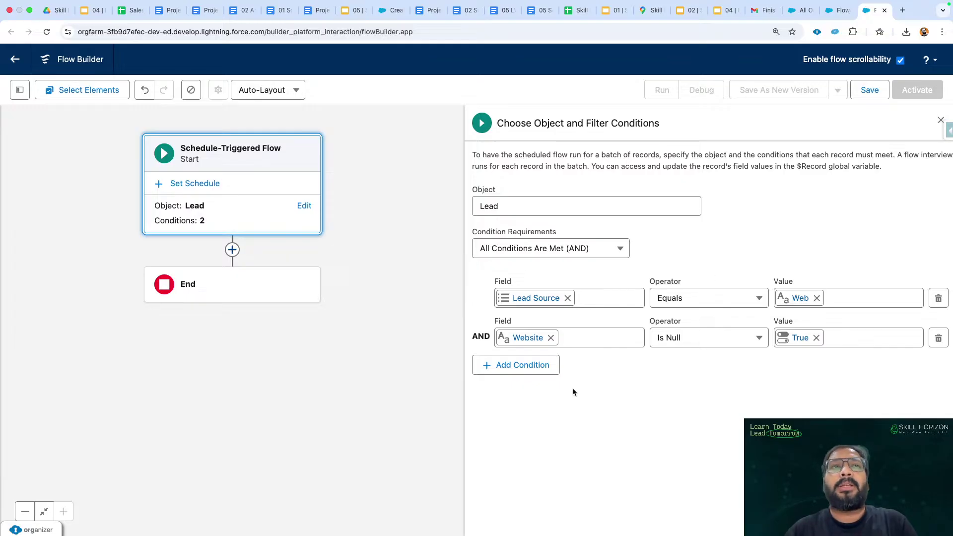
{"action": "left_click", "coordinate": [941, 120]}
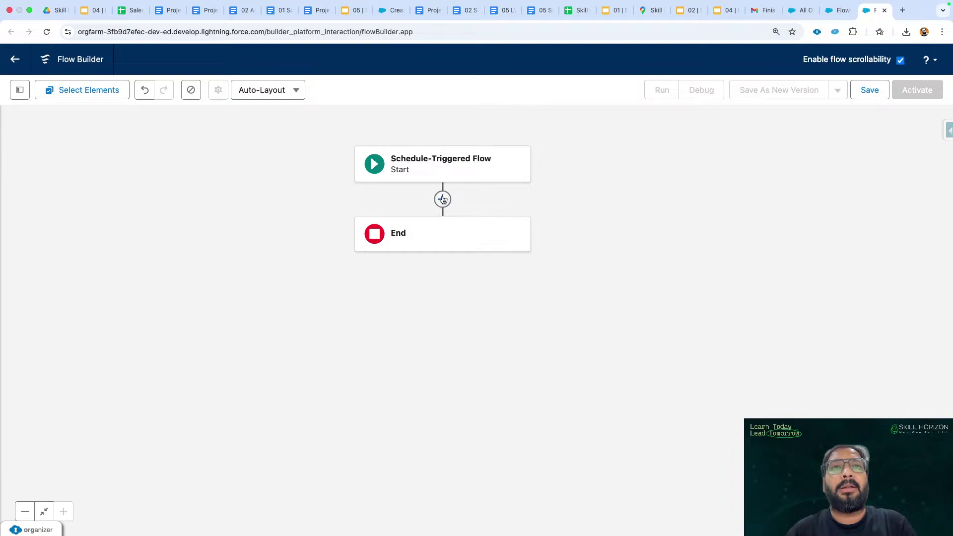
- Add an Update Records element between the flow's Start and End elements
{"action": "left_click", "coordinate": [442, 196]}
{"action": "scroll", "coordinate": [453, 340], "scroll_direction": "down", "scroll_amount": 5}
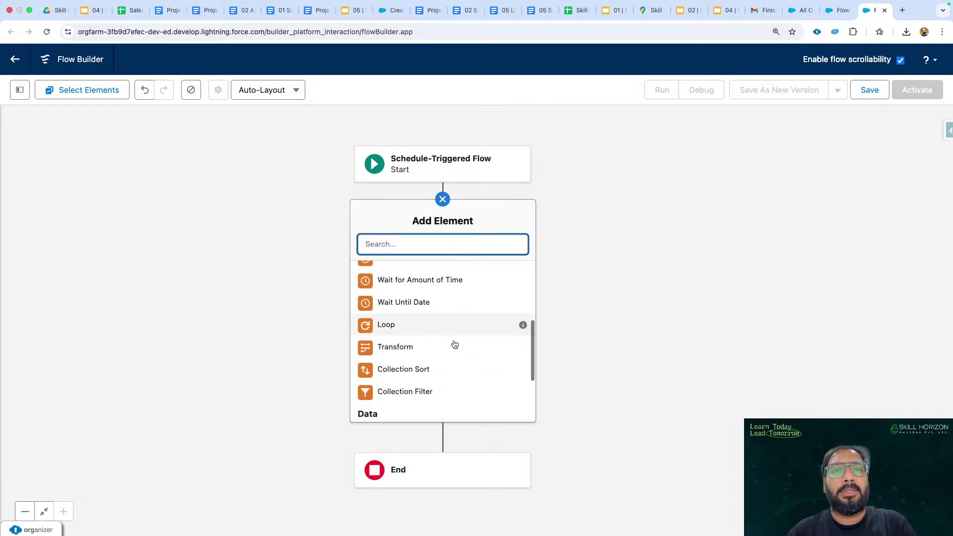
{"action": "left_click", "coordinate": [439, 366]}
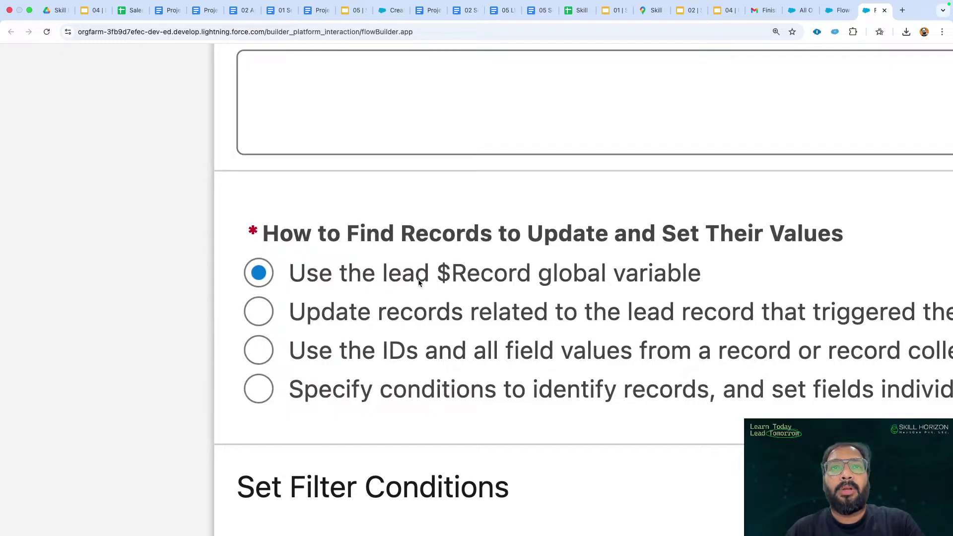
- Label the Update Records element Update Lead Website, keeping the lead $Record global variable as the way to find records
{"action": "scroll", "coordinate": [418, 282], "scroll_direction": "up", "scroll_amount": 1}
{"action": "left_click_drag", "start_coordinate": [416, 272], "coordinate": [555, 275]}
{"action": "left_click", "coordinate": [543, 291]}
{"action": "left_click_drag", "start_coordinate": [437, 307], "coordinate": [815, 308]}
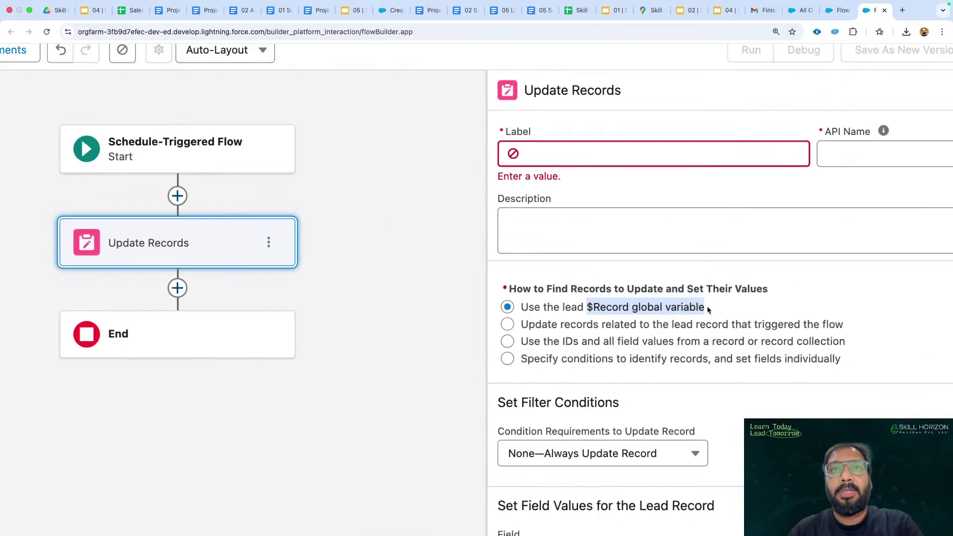
{"action": "left_click", "coordinate": [523, 154]}
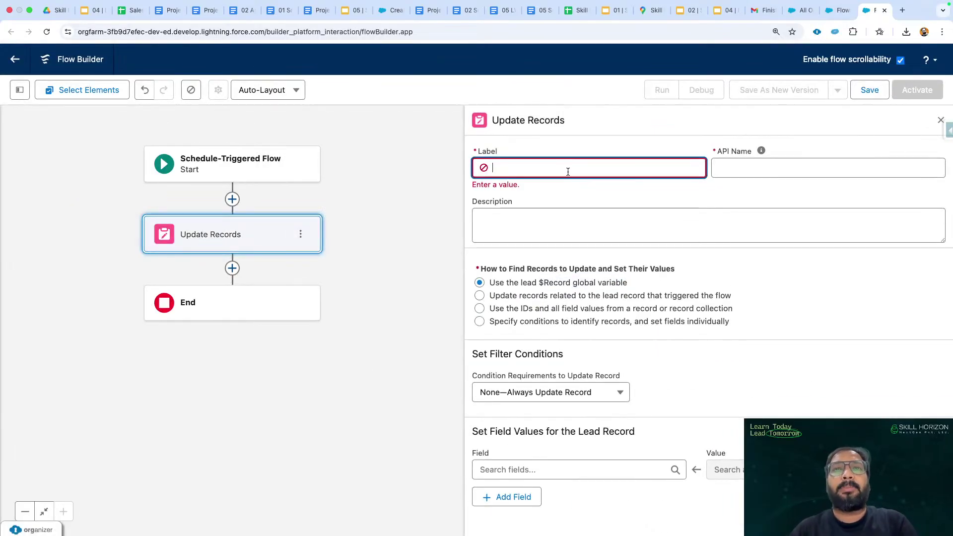
{"action": "type", "text": "Ujpdate"}
{"action": "key", "text": "BackSpace"}
{"action": "key", "text": "BackSpace"}
{"action": "key", "text": "BackSpace"}
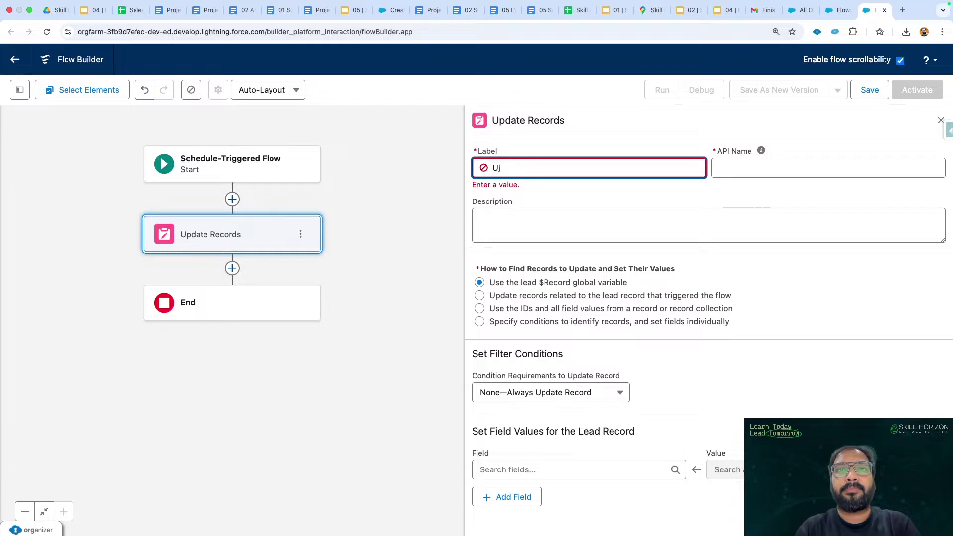
{"action": "type", "text": "te Lead"}
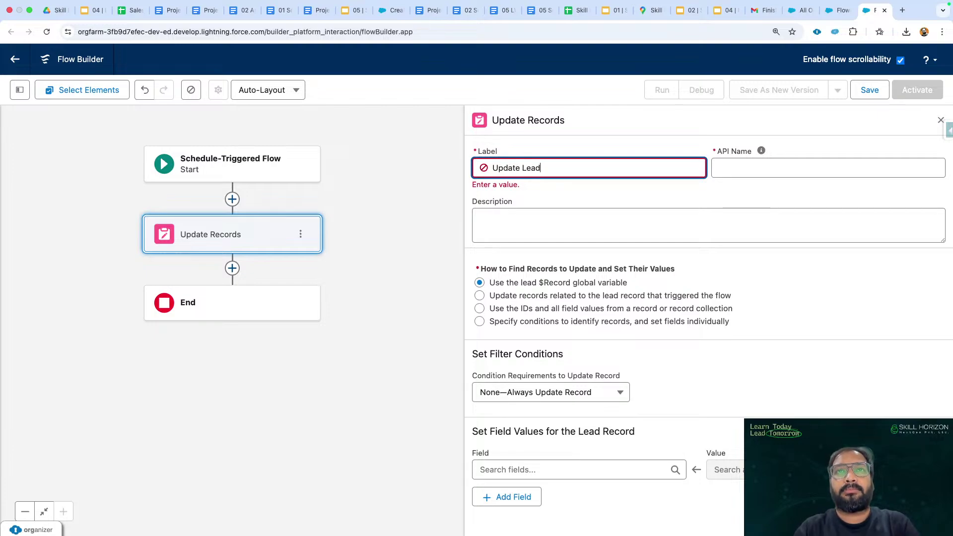
{"action": "type", "text": " Website"}
{"action": "left_click", "coordinate": [595, 314]}
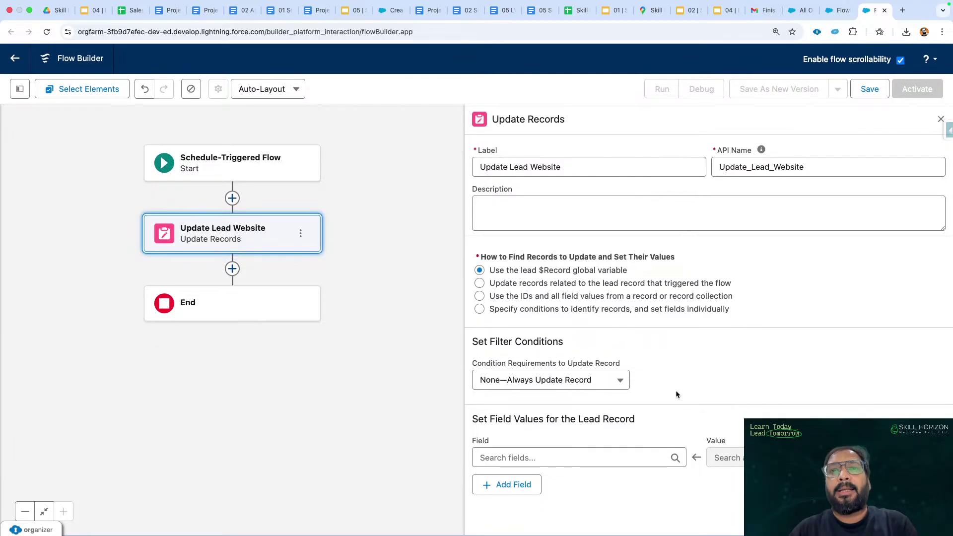
- Set the lead record's Website field to skillhorizon.org.in in the Update Records element and close its settings
{"action": "left_click", "coordinate": [544, 460]}
{"action": "type", "text": "web"}
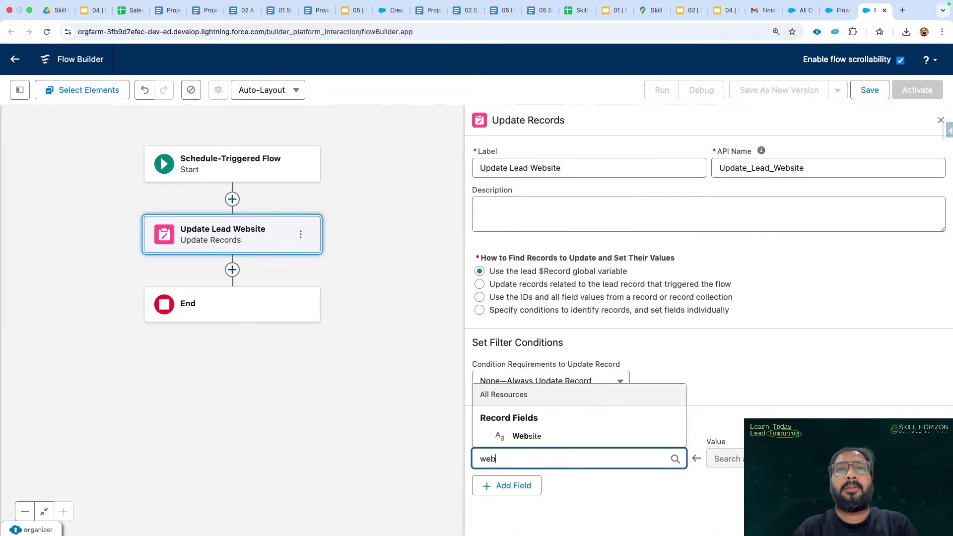
{"action": "left_click", "coordinate": [566, 435]}
{"action": "left_click", "coordinate": [711, 455]}
{"action": "type", "text": "skillhori"}
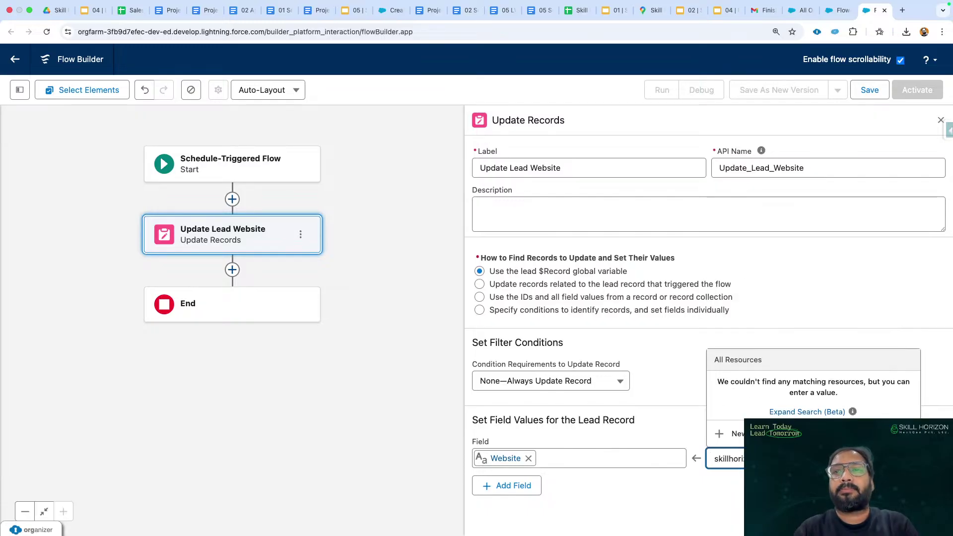
{"action": "left_click", "coordinate": [730, 490]}
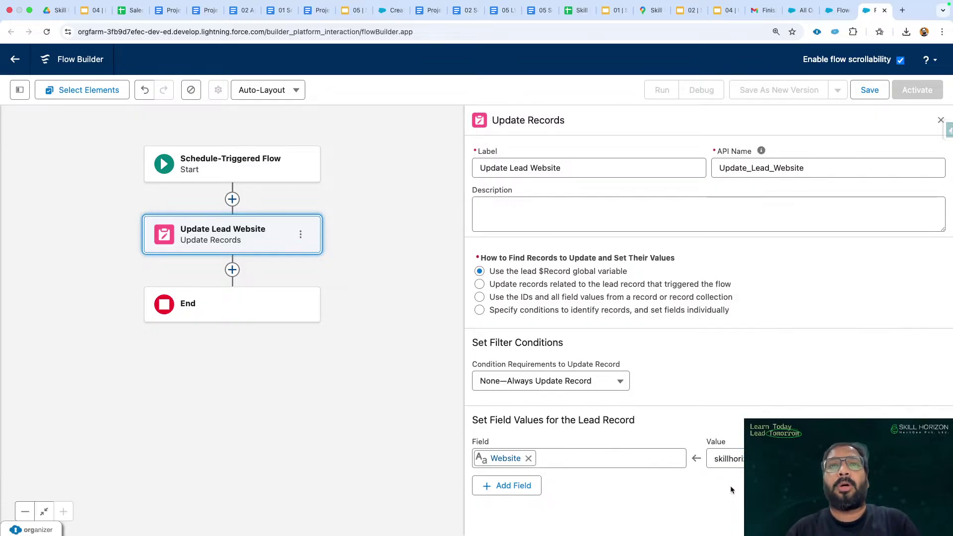
{"action": "scroll", "coordinate": [639, 283], "scroll_direction": "up", "scroll_amount": 5}
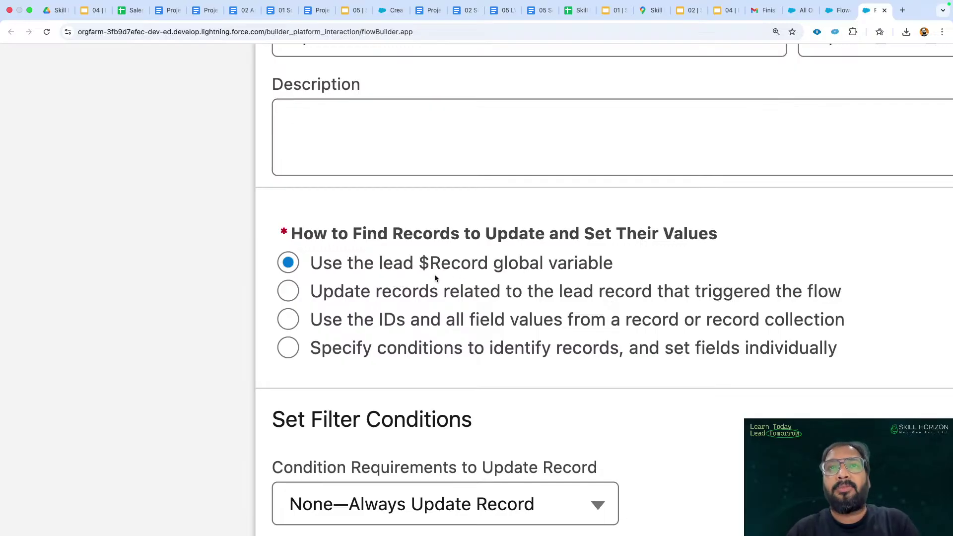
{"action": "scroll", "coordinate": [435, 278], "scroll_direction": "down", "scroll_amount": 5}
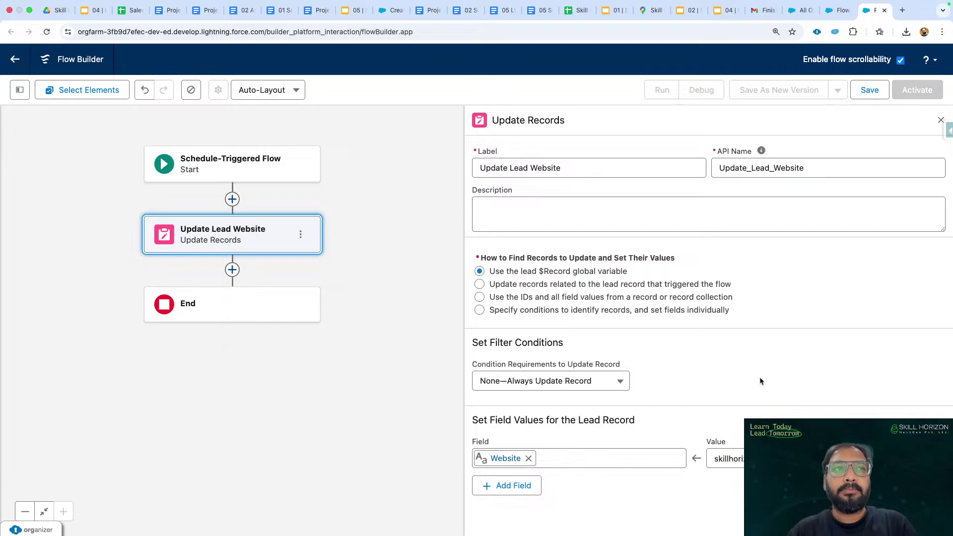
{"action": "left_click", "coordinate": [941, 119]}
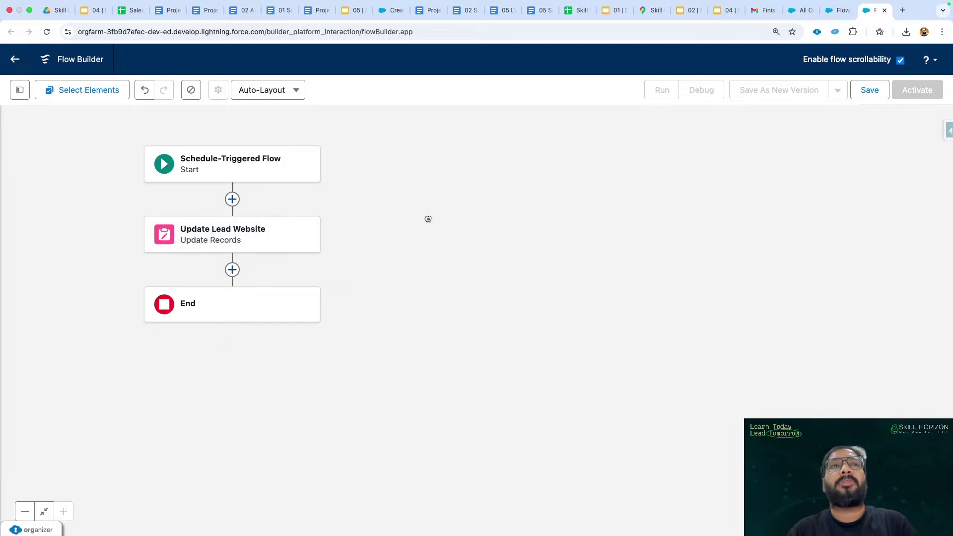
- Review the Start element's object and filter conditions and the settings of the Update Lead Website element
{"action": "left_click_drag", "start_coordinate": [427, 217], "coordinate": [601, 270]}
{"action": "left_click", "coordinate": [400, 221]}
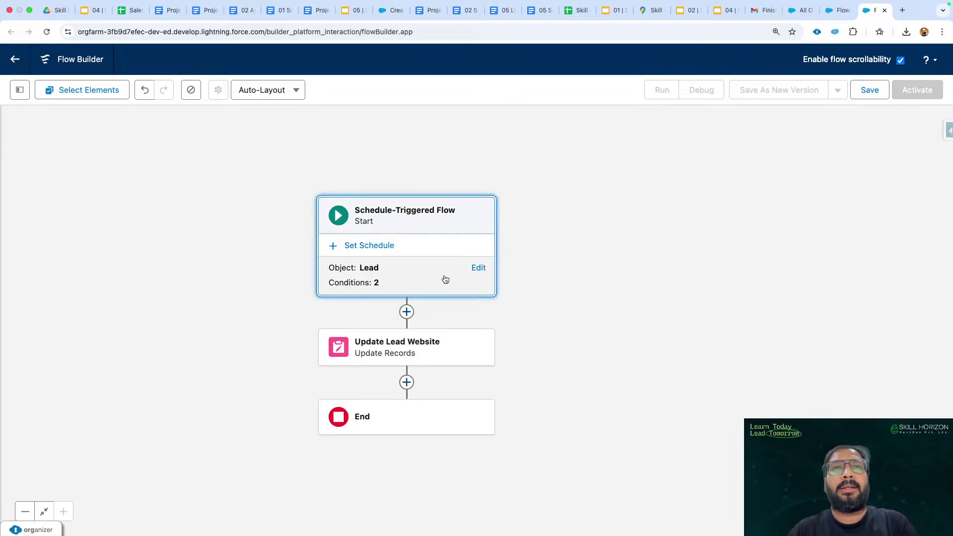
{"action": "left_click", "coordinate": [479, 266]}
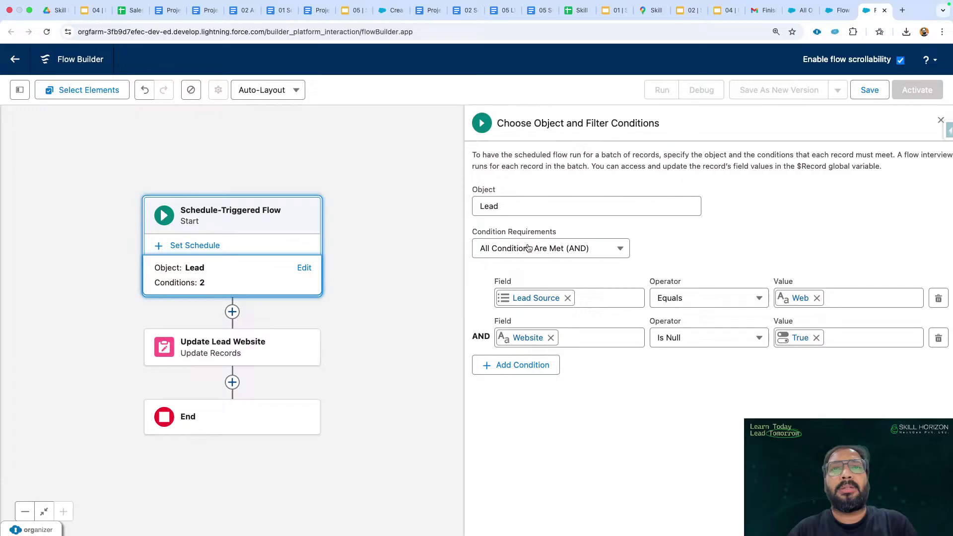
{"action": "left_click", "coordinate": [940, 120]}
{"action": "left_click", "coordinate": [219, 347]}
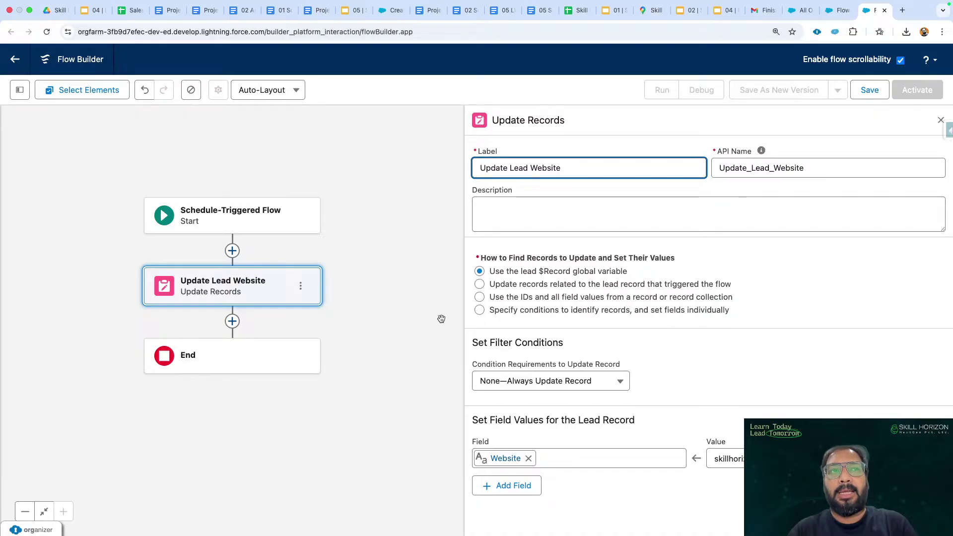
{"action": "left_click", "coordinate": [941, 121]}
{"action": "left_click_drag", "start_coordinate": [488, 319], "coordinate": [584, 329]}
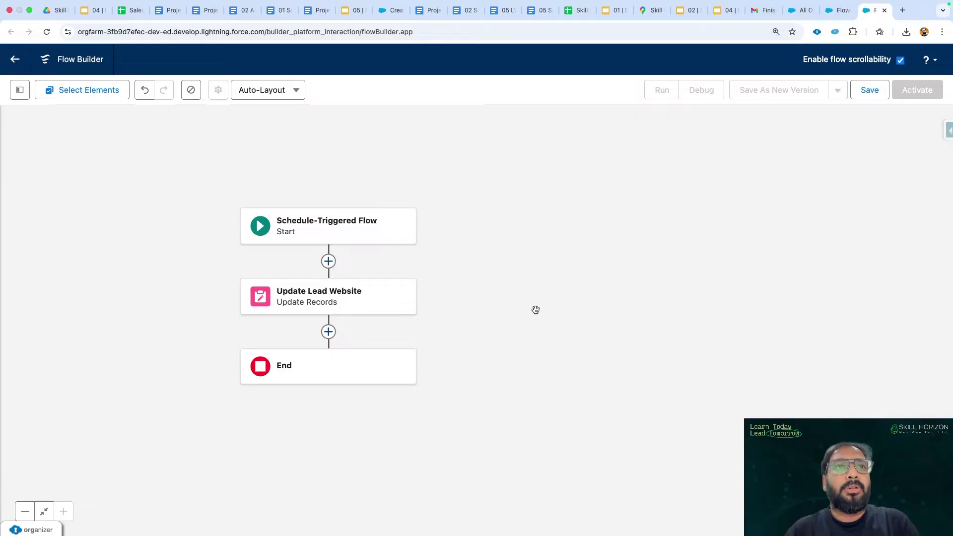
{"action": "left_click_drag", "start_coordinate": [509, 289], "coordinate": [588, 288]}
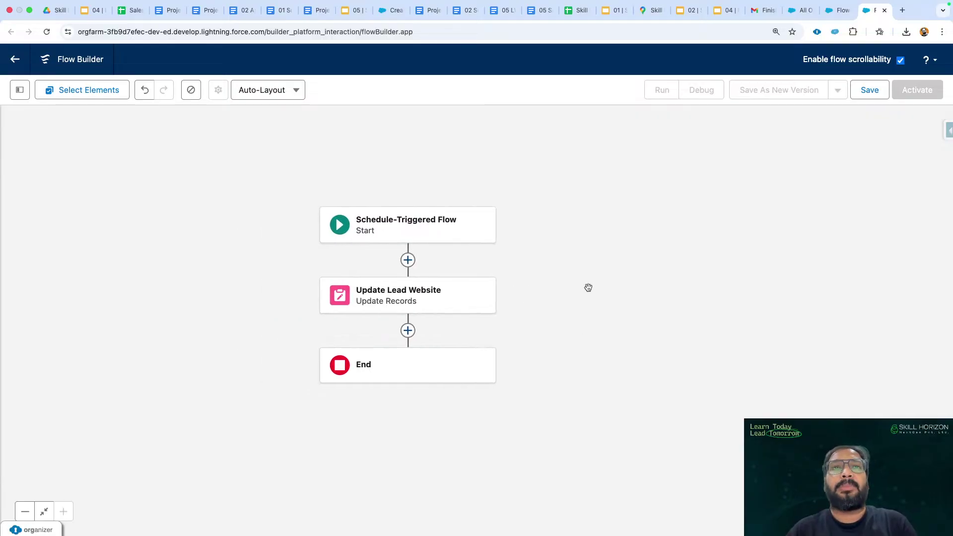
- Switch to Salesforce Setup and open Company Information to check the organization's default time zone
{"action": "left_click", "coordinate": [800, 11]}
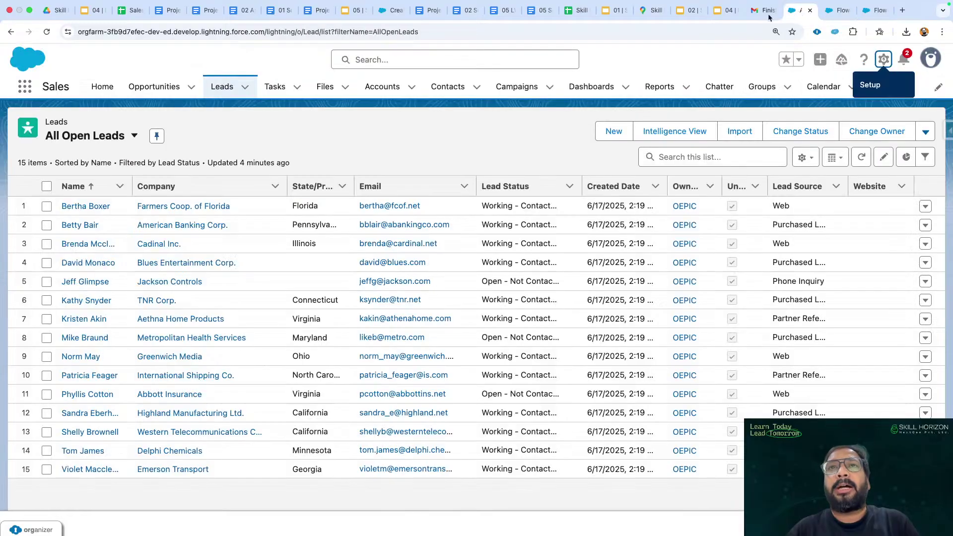
{"action": "left_click", "coordinate": [828, 10]}
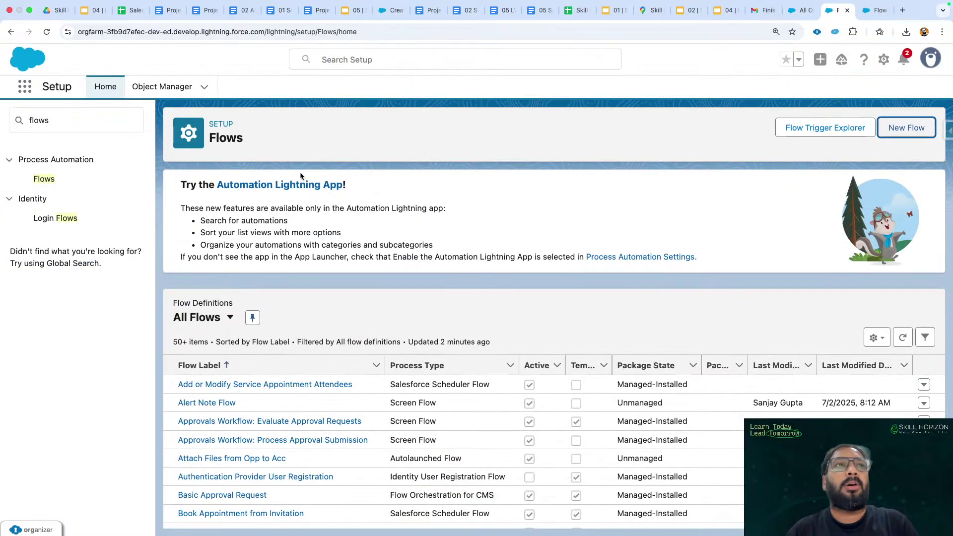
{"action": "double_click", "coordinate": [50, 120]}
{"action": "type", "text": "company"}
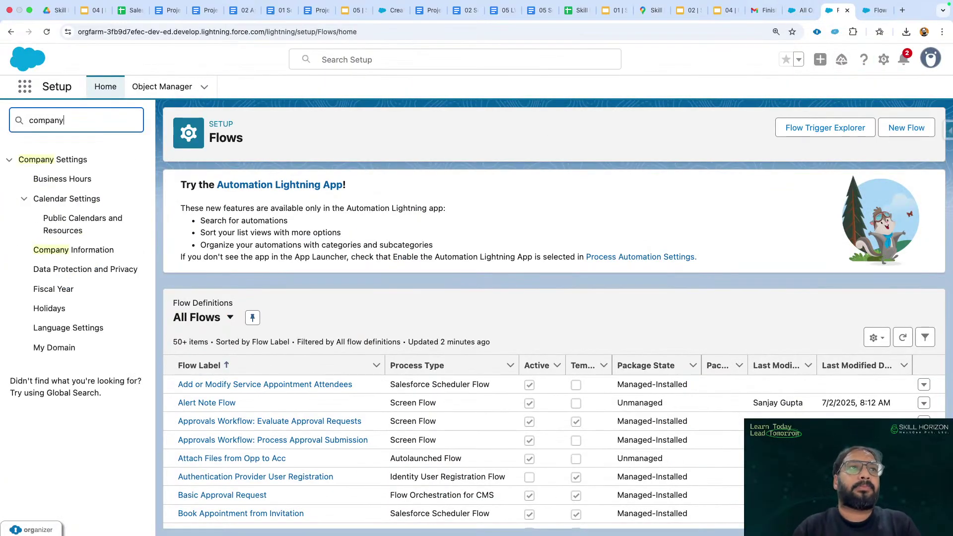
{"action": "left_click", "coordinate": [70, 250]}
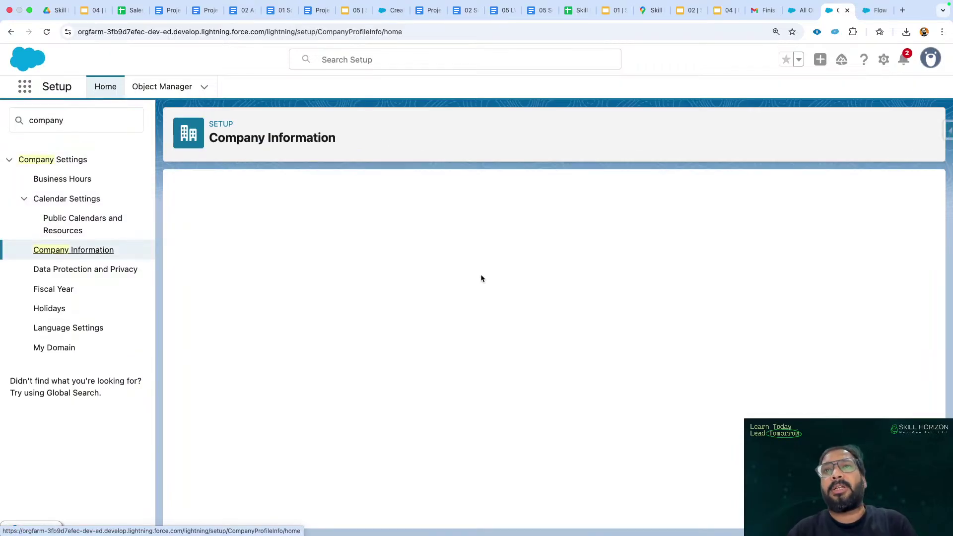
{"action": "scroll", "coordinate": [715, 294], "scroll_direction": "down", "scroll_amount": 1}
{"action": "scroll", "coordinate": [714, 293], "scroll_direction": "down", "scroll_amount": 1}
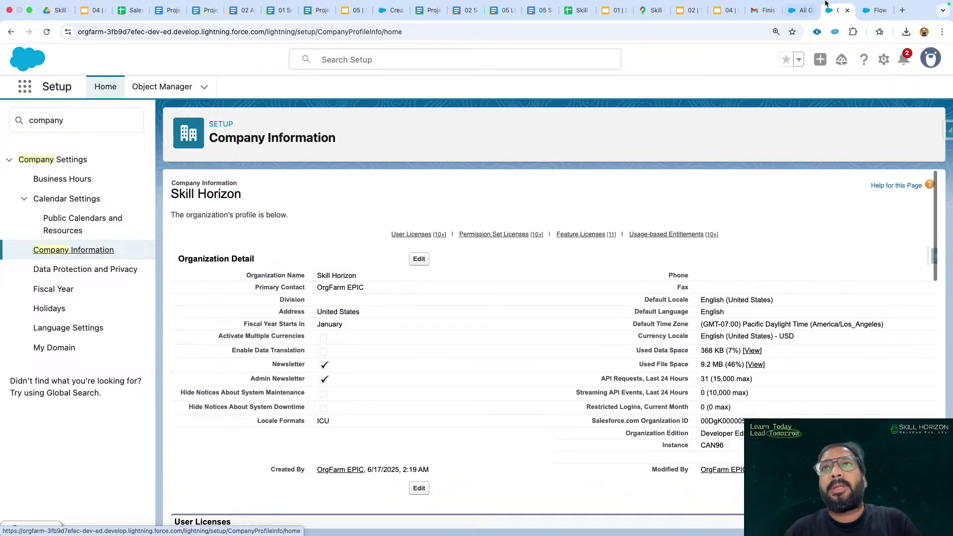
- Return to the open leads list and open the details of the Farmers Coop. of Florida lead
{"action": "left_click", "coordinate": [794, 10]}
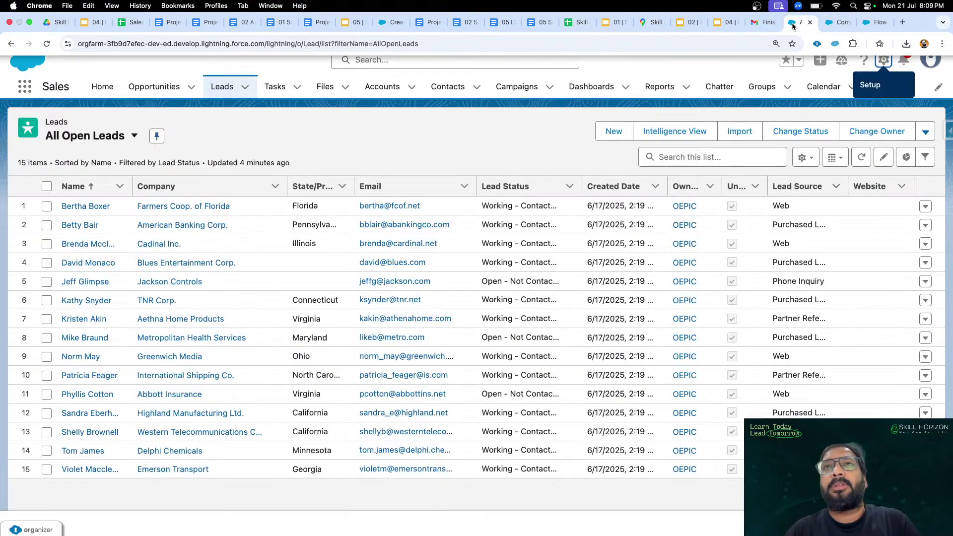
{"action": "left_click", "coordinate": [89, 211]}
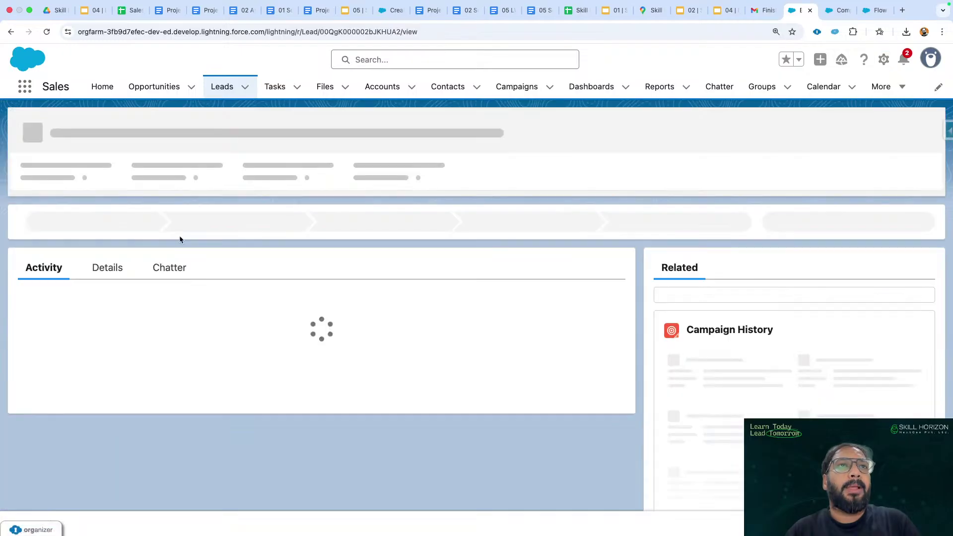
{"action": "left_click", "coordinate": [105, 264]}
{"action": "scroll", "coordinate": [347, 292], "scroll_direction": "down", "scroll_amount": 5}
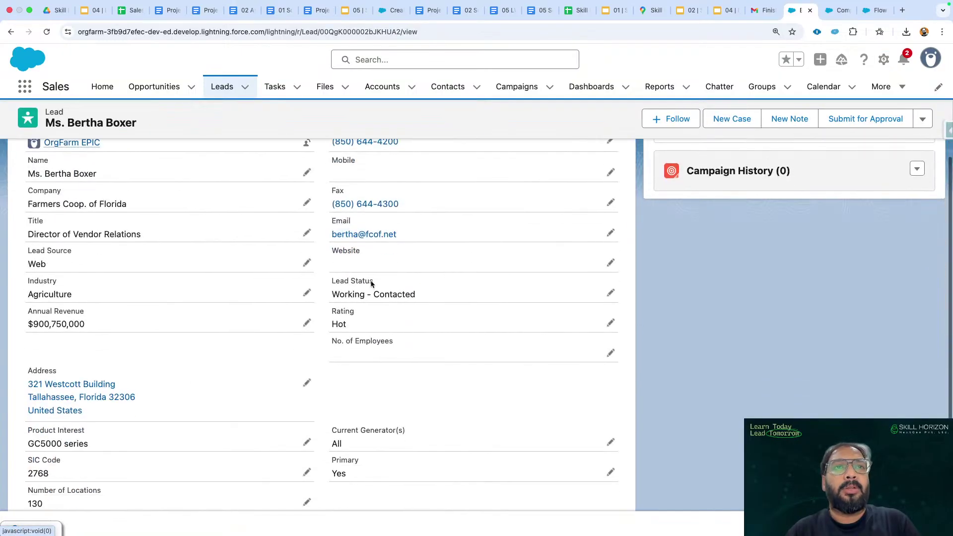
{"action": "scroll", "coordinate": [593, 199], "scroll_direction": "up", "scroll_amount": 2}
- Set the lead's Rating to Warm, save the record, and check its Last Modified By time
{"action": "left_click", "coordinate": [611, 226]}
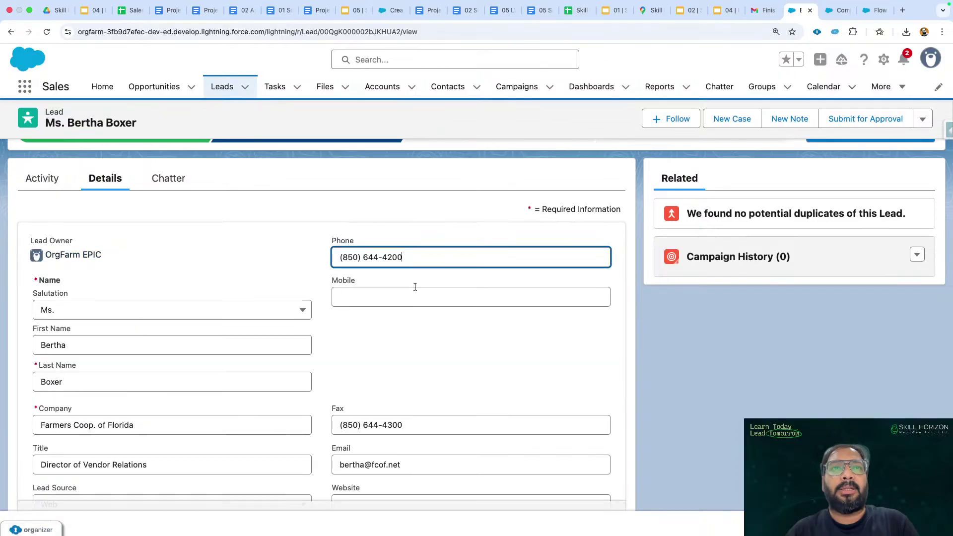
{"action": "scroll", "coordinate": [390, 307], "scroll_direction": "down", "scroll_amount": 4}
{"action": "scroll", "coordinate": [390, 307], "scroll_direction": "down", "scroll_amount": 3}
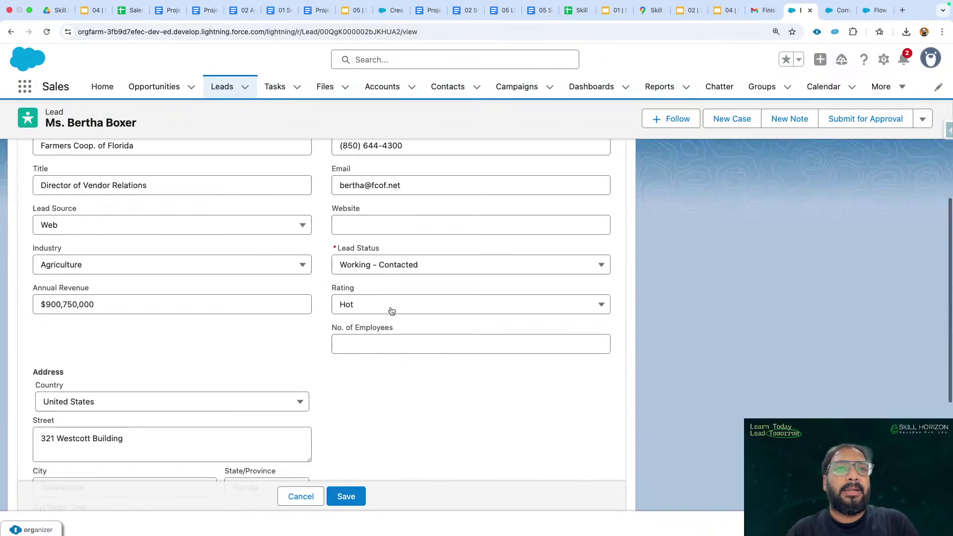
{"action": "left_click", "coordinate": [379, 271]}
{"action": "left_click", "coordinate": [379, 337]}
{"action": "scroll", "coordinate": [379, 338], "scroll_direction": "down", "scroll_amount": 6}
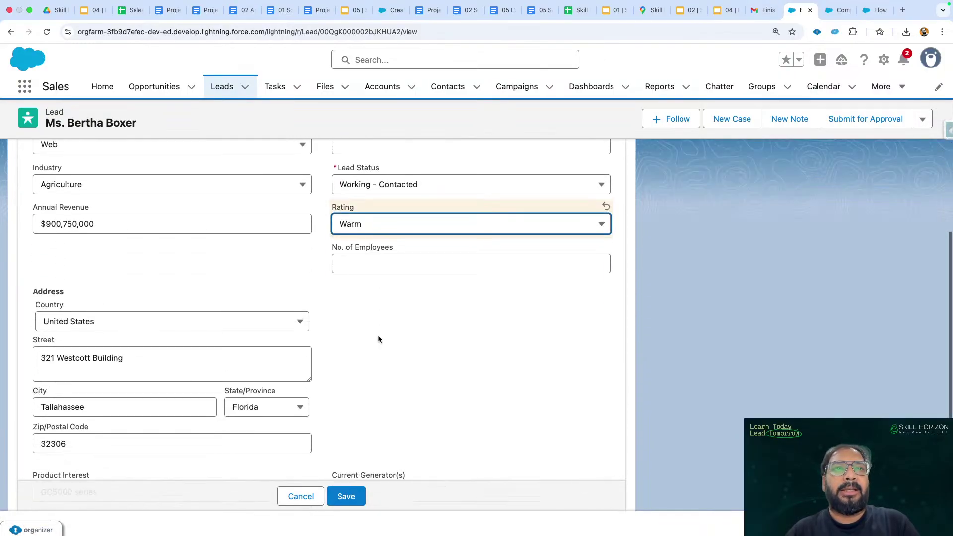
{"action": "left_click", "coordinate": [346, 466]}
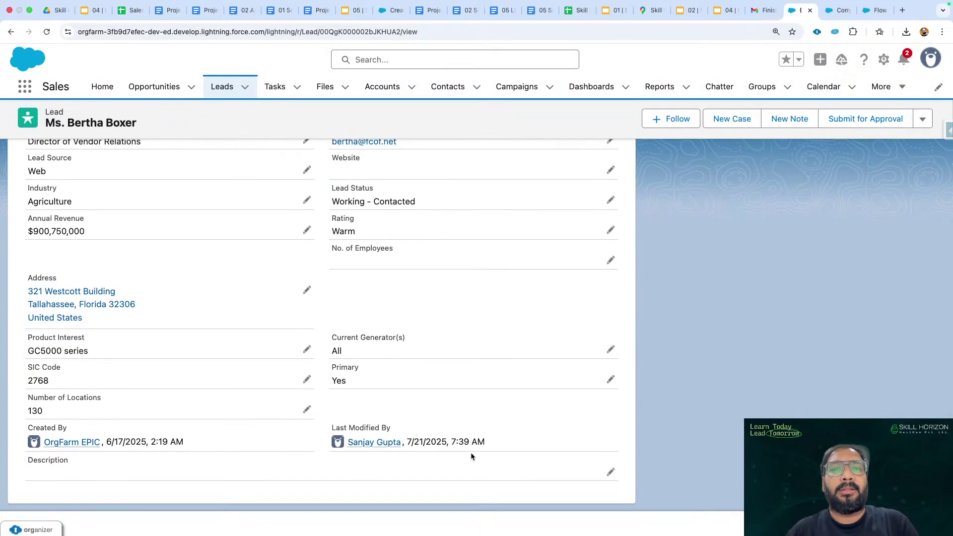
{"action": "left_click_drag", "start_coordinate": [416, 434], "coordinate": [568, 430]}
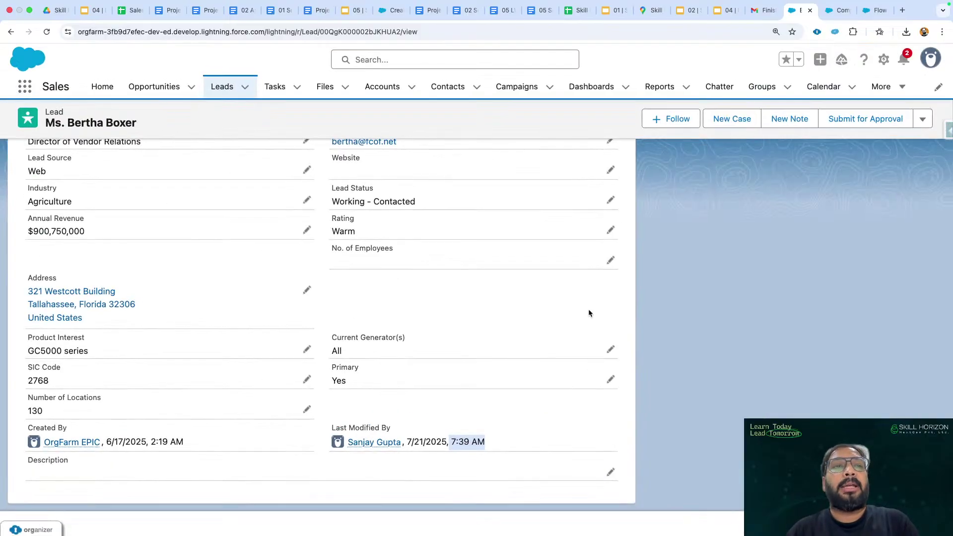
- Return to the flow, open the Start element's schedule settings, and set the start date to Jul 21, 2025
{"action": "left_click", "coordinate": [831, 12]}
{"action": "left_click", "coordinate": [875, 12]}
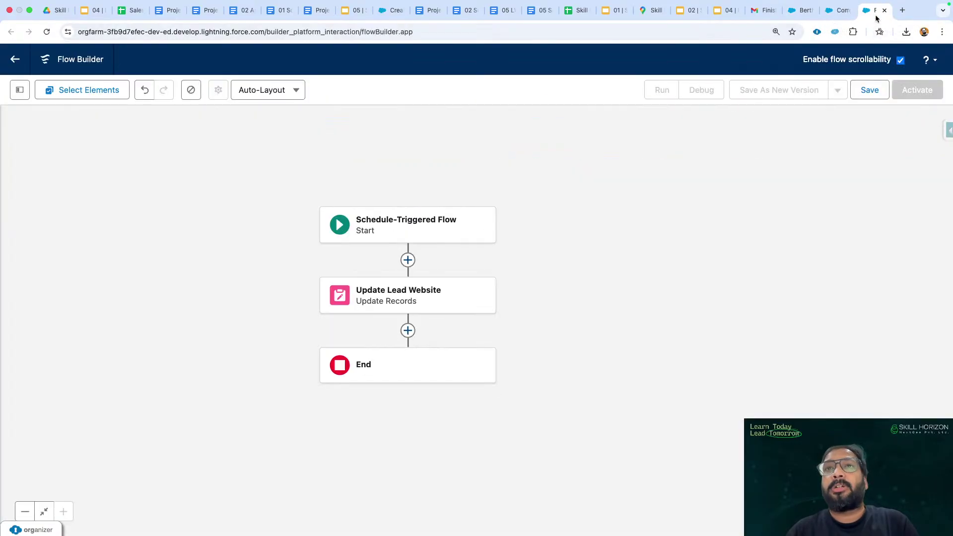
{"action": "left_click", "coordinate": [431, 240]}
{"action": "left_click", "coordinate": [435, 240]}
{"action": "left_click", "coordinate": [434, 240]}
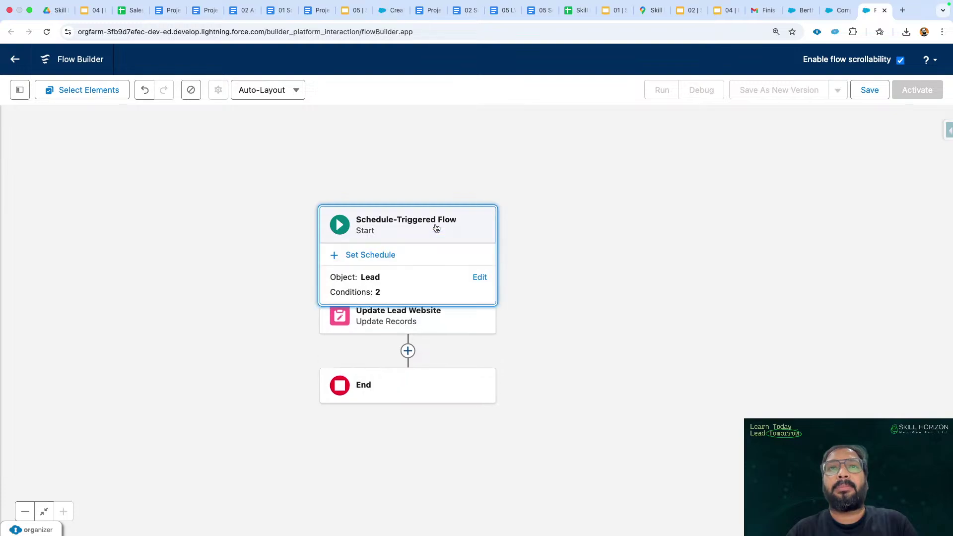
{"action": "left_click", "coordinate": [376, 257]}
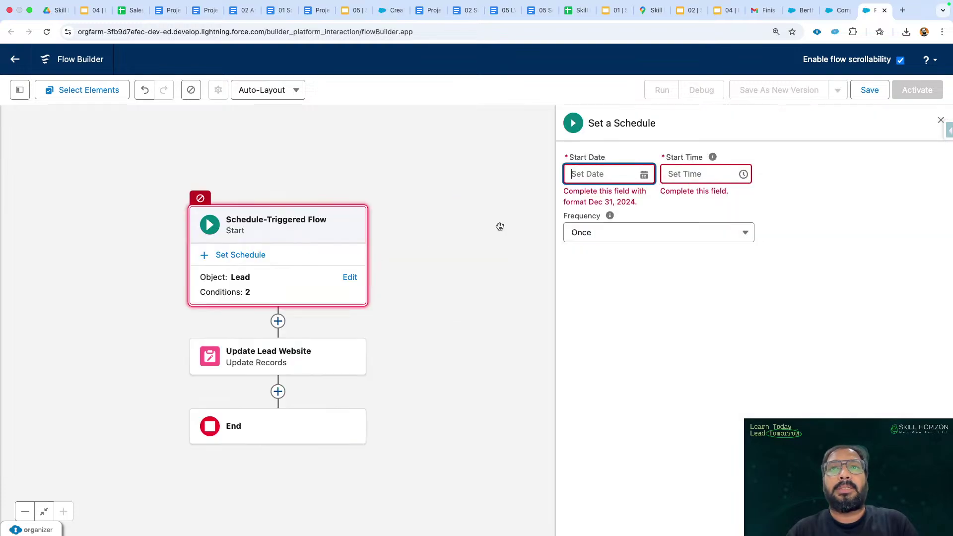
{"action": "left_click", "coordinate": [587, 178]}
{"action": "left_click", "coordinate": [601, 317]}
- Set the flow schedule's start time to 7:42 AM, keeping the frequency at Once
{"action": "left_click", "coordinate": [684, 174]}
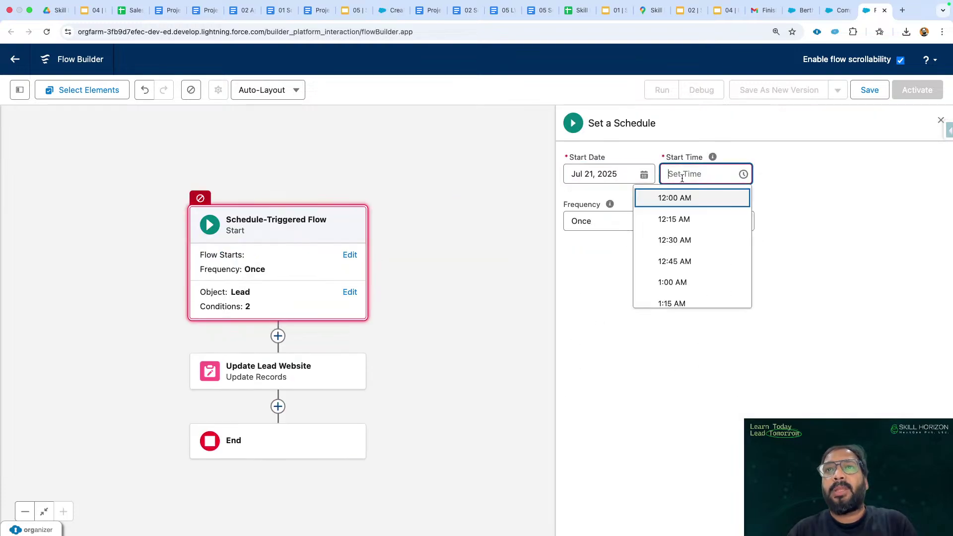
{"action": "scroll", "coordinate": [680, 263], "scroll_direction": "down", "scroll_amount": 10}
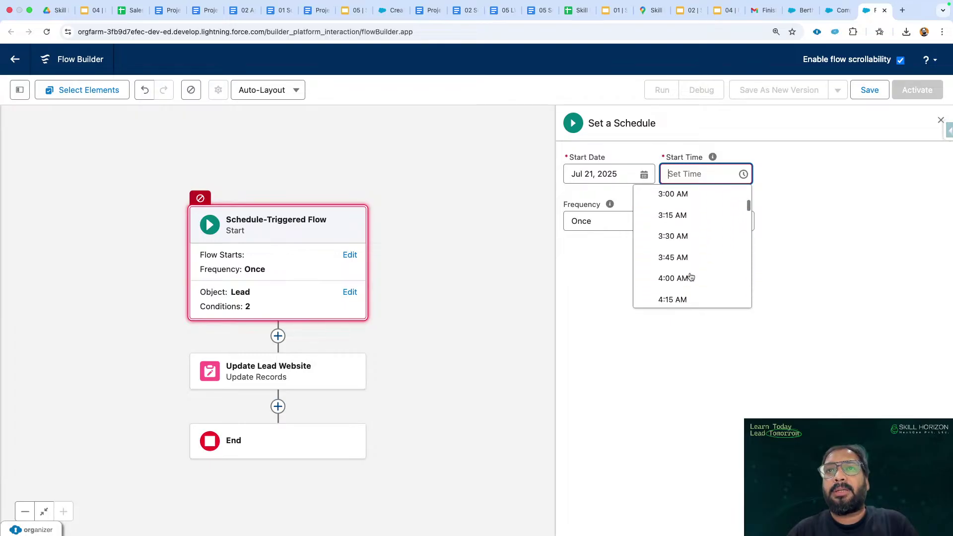
{"action": "scroll", "coordinate": [690, 276], "scroll_direction": "down", "scroll_amount": 4}
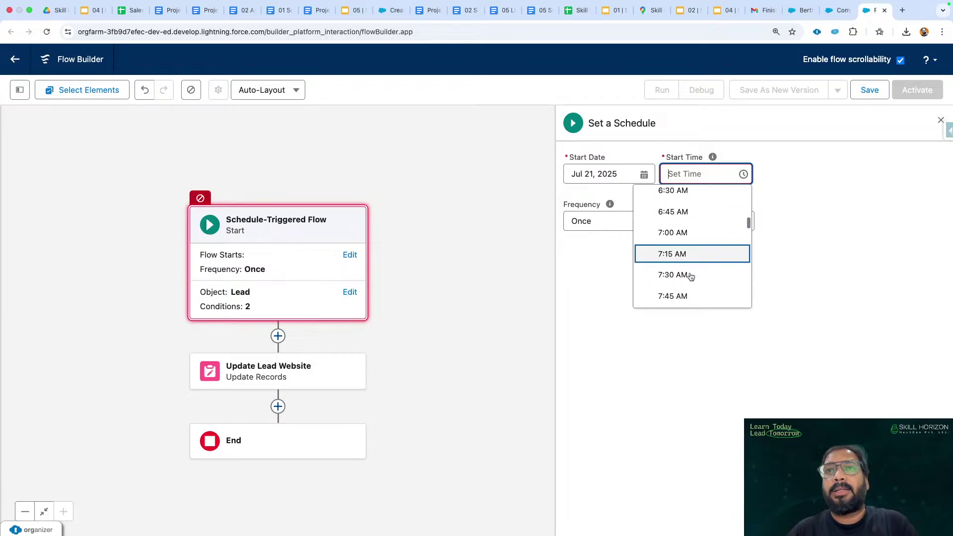
{"action": "scroll", "coordinate": [691, 277], "scroll_direction": "down", "scroll_amount": 2}
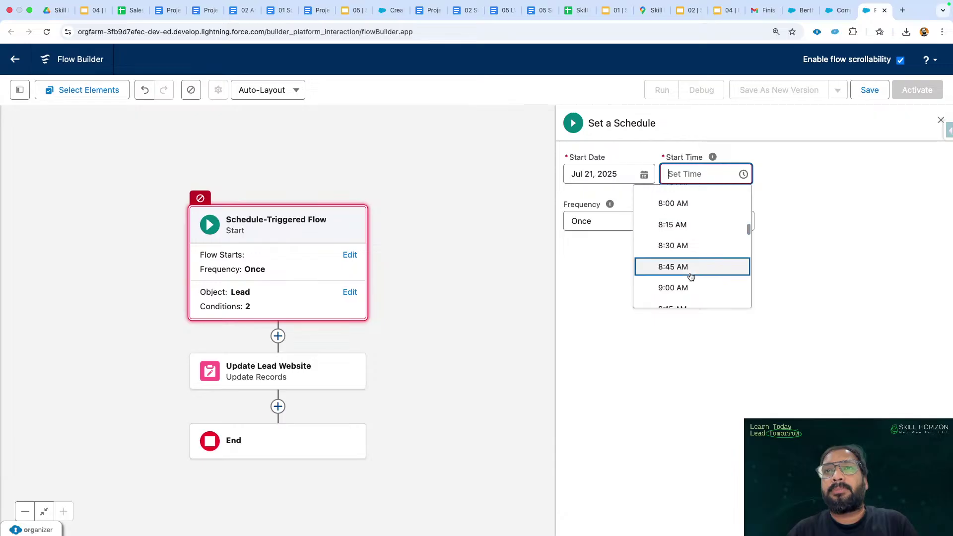
{"action": "scroll", "coordinate": [688, 271], "scroll_direction": "up", "scroll_amount": 2}
{"action": "left_click", "coordinate": [686, 229]}
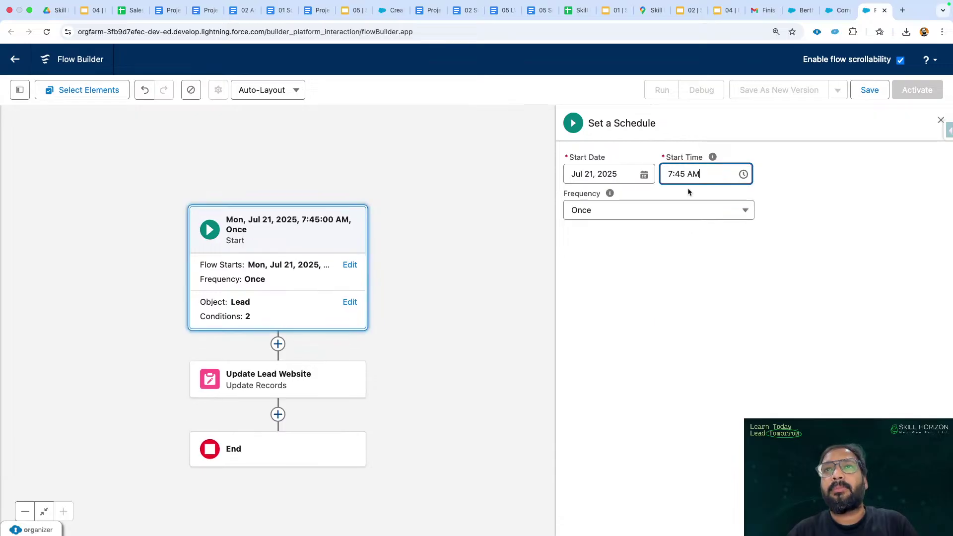
{"action": "left_click", "coordinate": [687, 174]}
{"action": "key", "text": "BackSpace"}
{"action": "type", "text": "2"}
{"action": "left_click", "coordinate": [750, 268]}
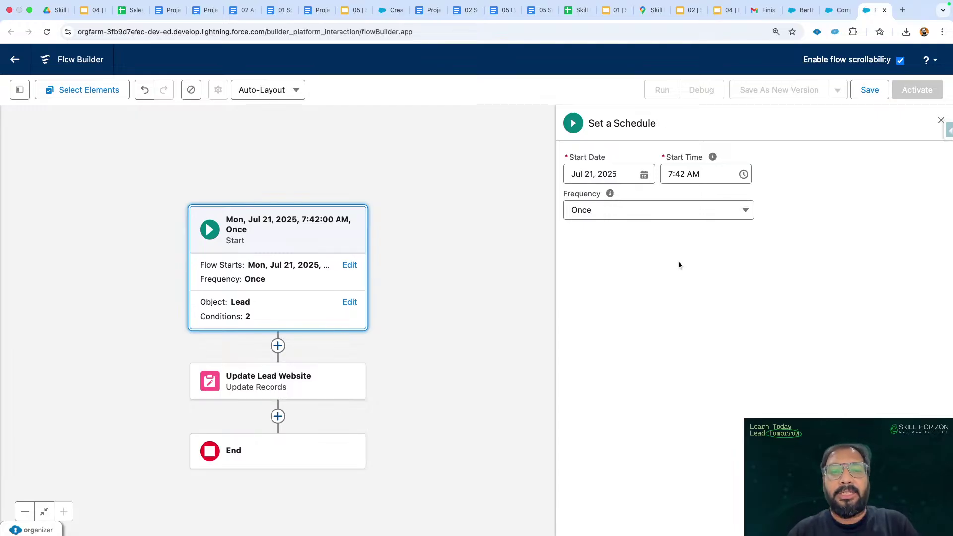
- Save the flow with the label Update Lead Records and API name Update_Lead_Records, and activate it
{"action": "left_click", "coordinate": [869, 90]}
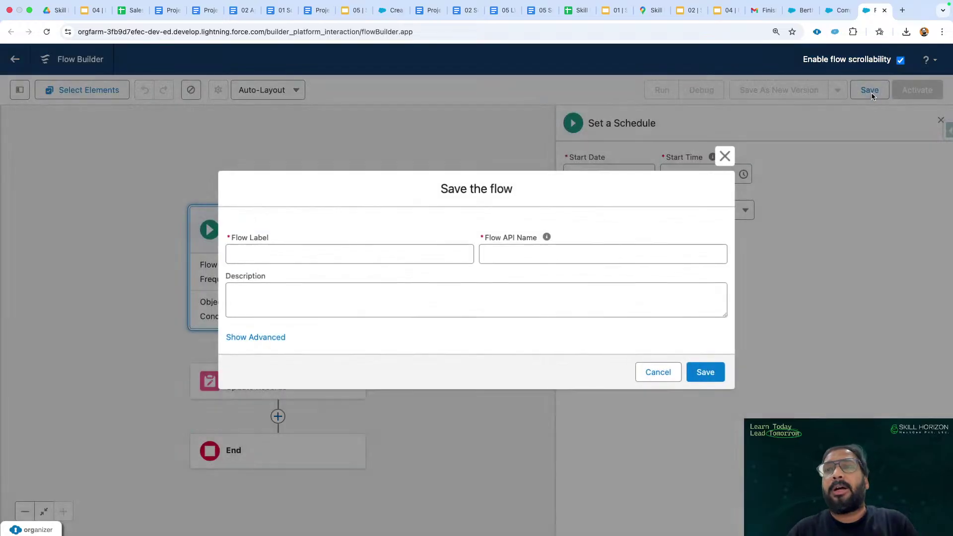
{"action": "left_click", "coordinate": [275, 253]}
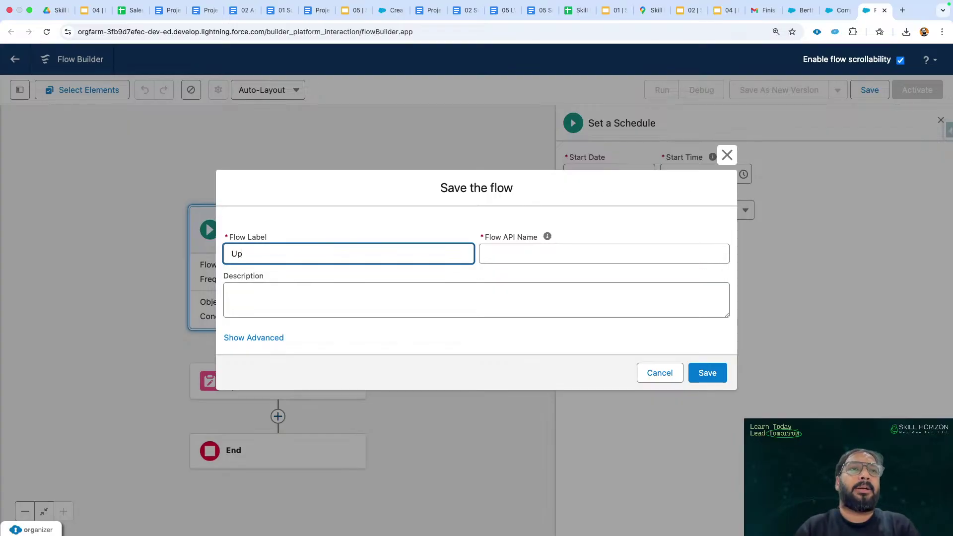
{"action": "type", "text": "Update Lead Records"}
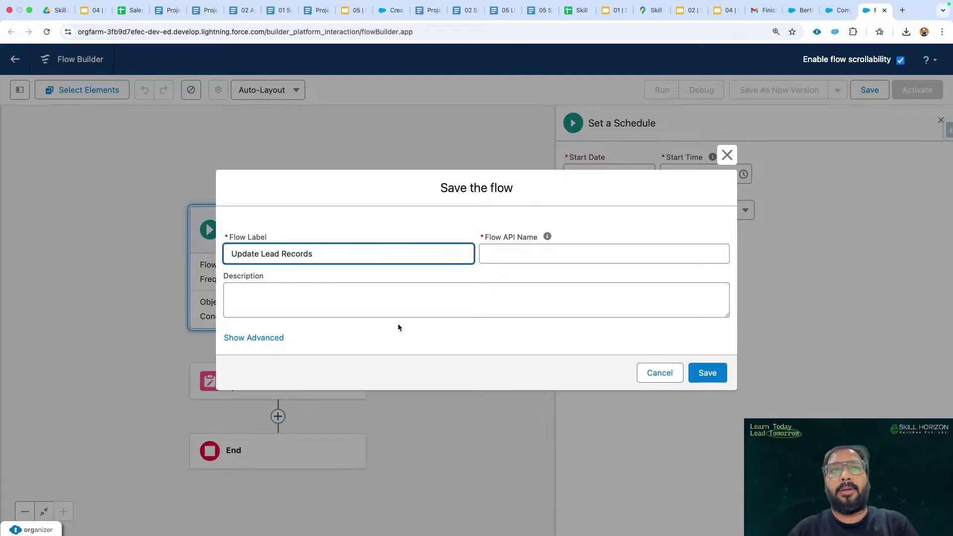
{"action": "left_click", "coordinate": [397, 328]}
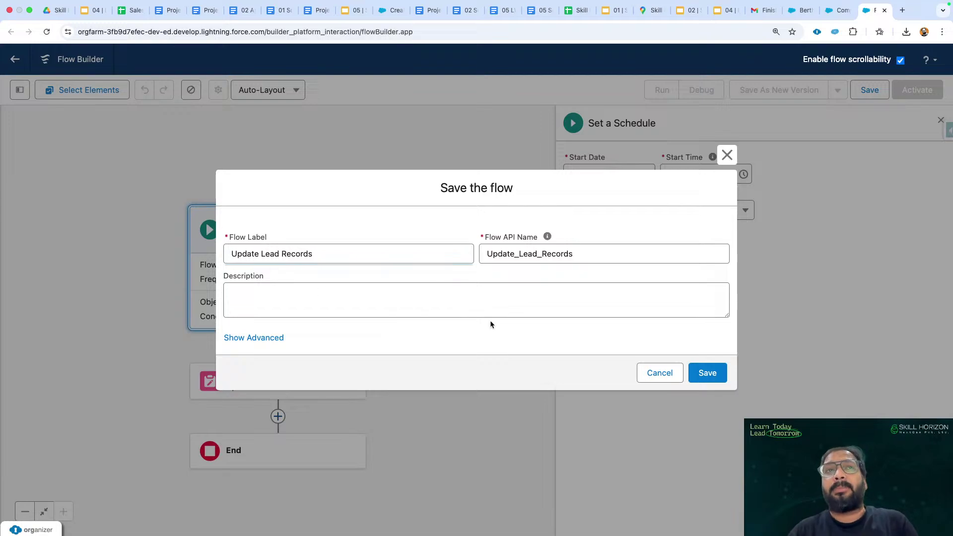
{"action": "left_click", "coordinate": [711, 374]}
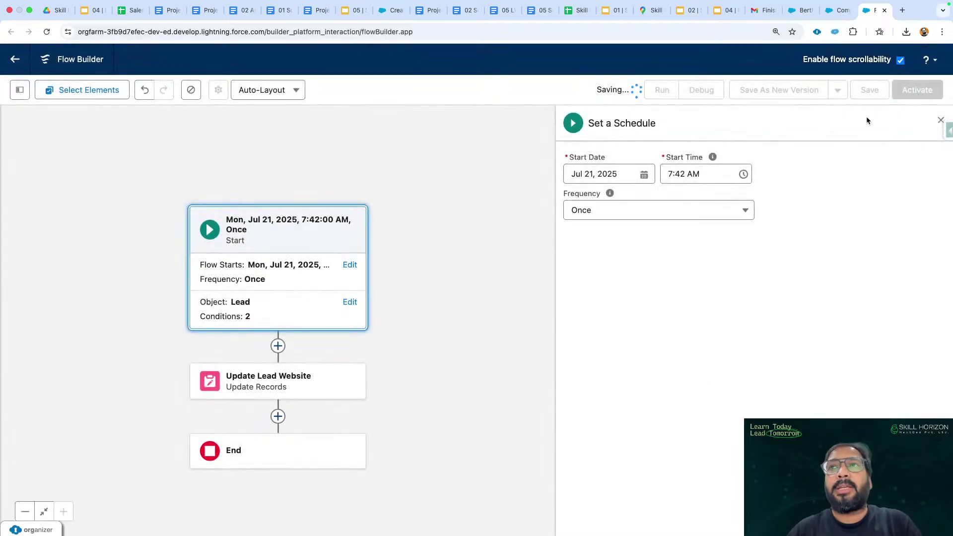
{"action": "left_click", "coordinate": [916, 90]}
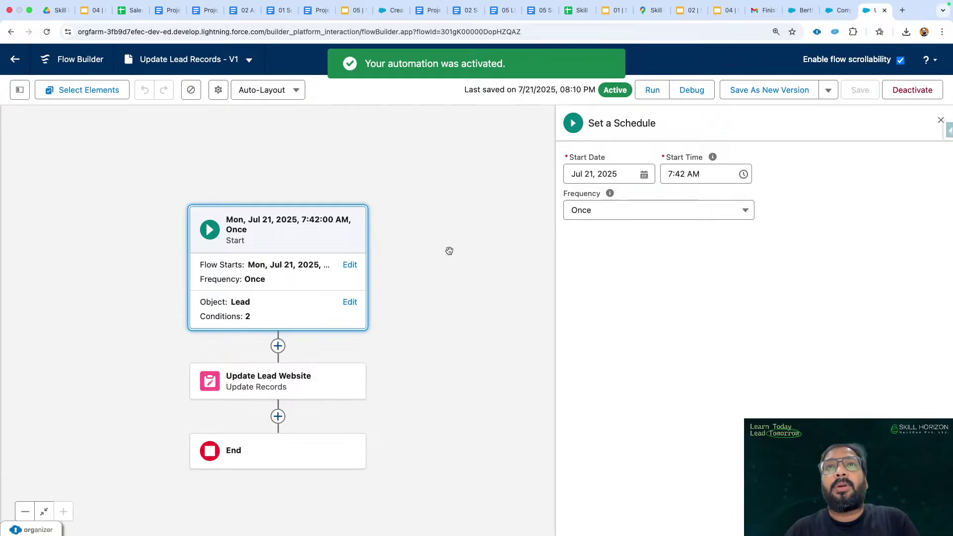
- Switch to Salesforce Setup, search for "scheduled", and open the Scheduled Jobs page
{"action": "left_click", "coordinate": [837, 10]}
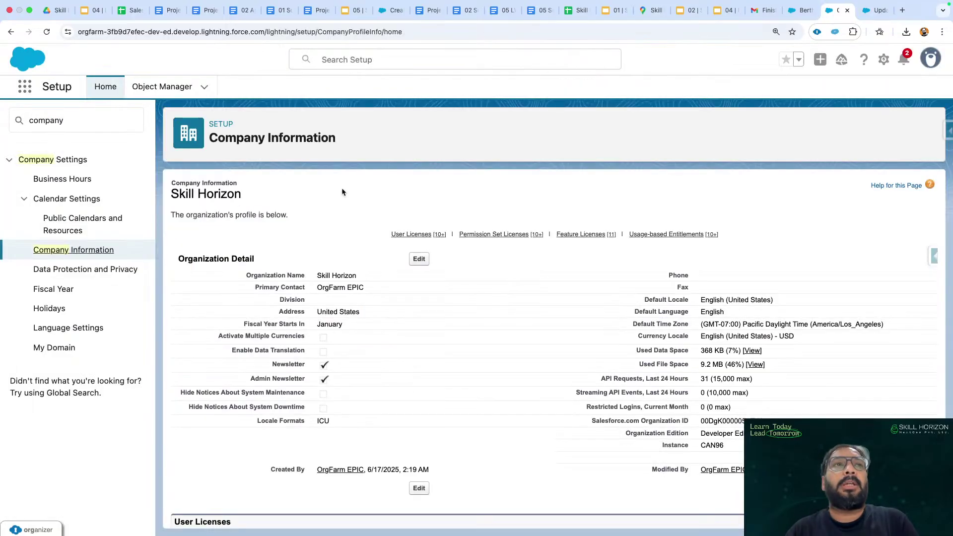
{"action": "left_click", "coordinate": [98, 128]}
{"action": "type", "text": "hedule job"}
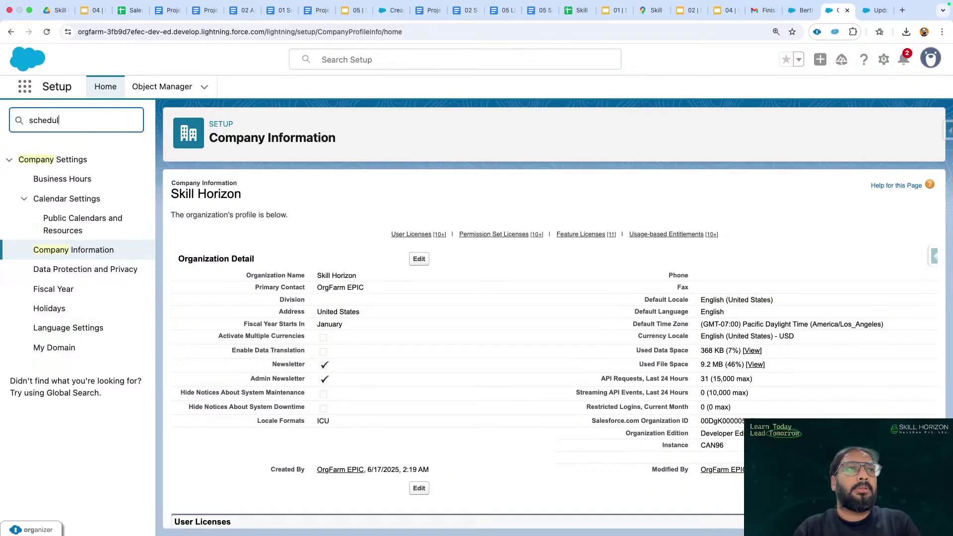
{"action": "key", "text": "BackSpace"}
{"action": "key", "text": "BackSpace"}
{"action": "key", "text": "BackSpace"}
{"action": "key", "text": "BackSpace"}
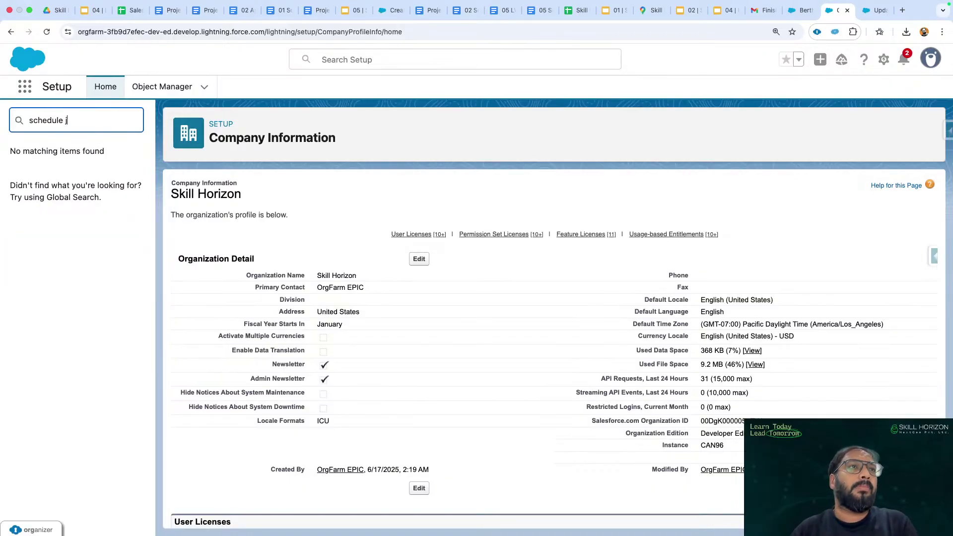
{"action": "type", "text": "d"}
{"action": "left_click", "coordinate": [83, 198]}
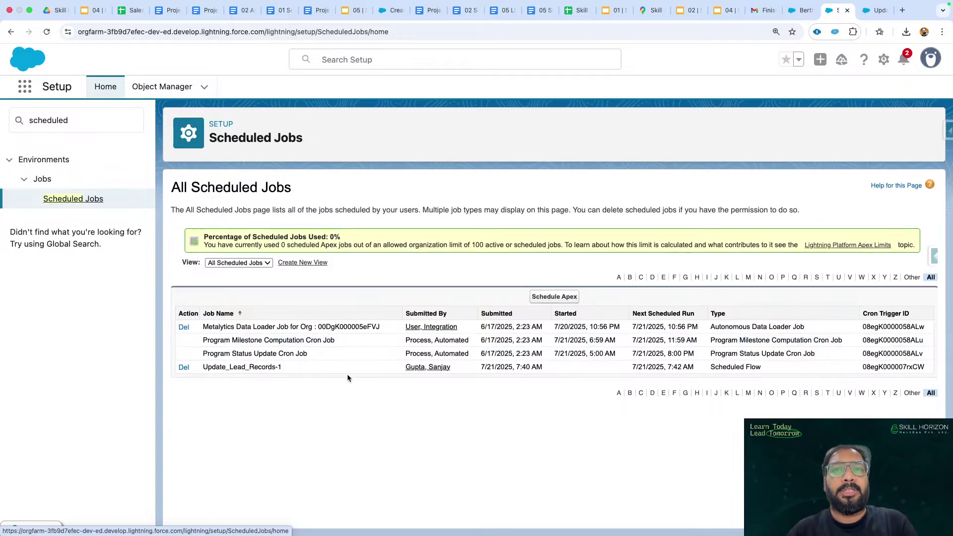
- Examine the Update_Lead_Records-1 job's submitted time, next scheduled run, type, and available actions
{"action": "scroll", "coordinate": [549, 415], "scroll_direction": "up", "scroll_amount": 5}
{"action": "scroll", "coordinate": [549, 415], "scroll_direction": "left", "scroll_amount": 3}
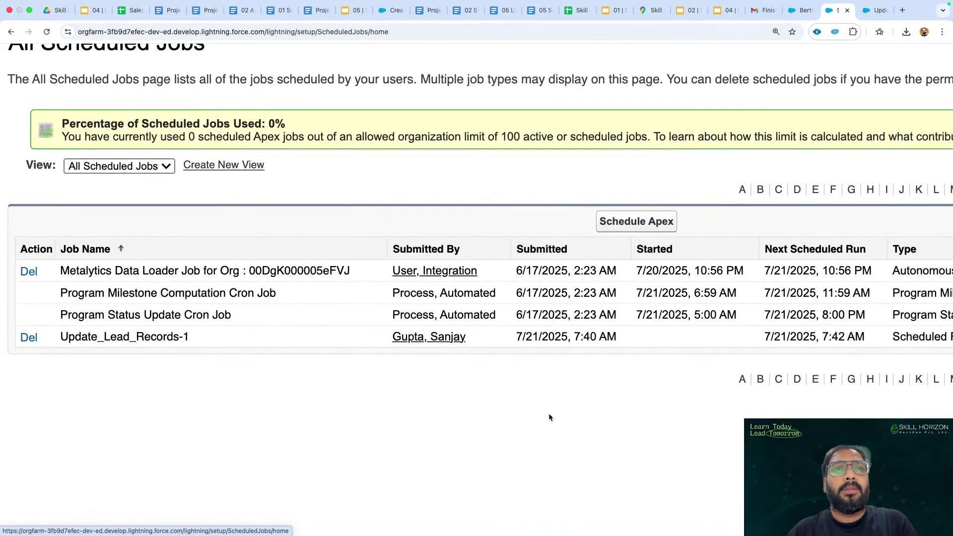
{"action": "scroll", "coordinate": [549, 413], "scroll_direction": "left", "scroll_amount": 1}
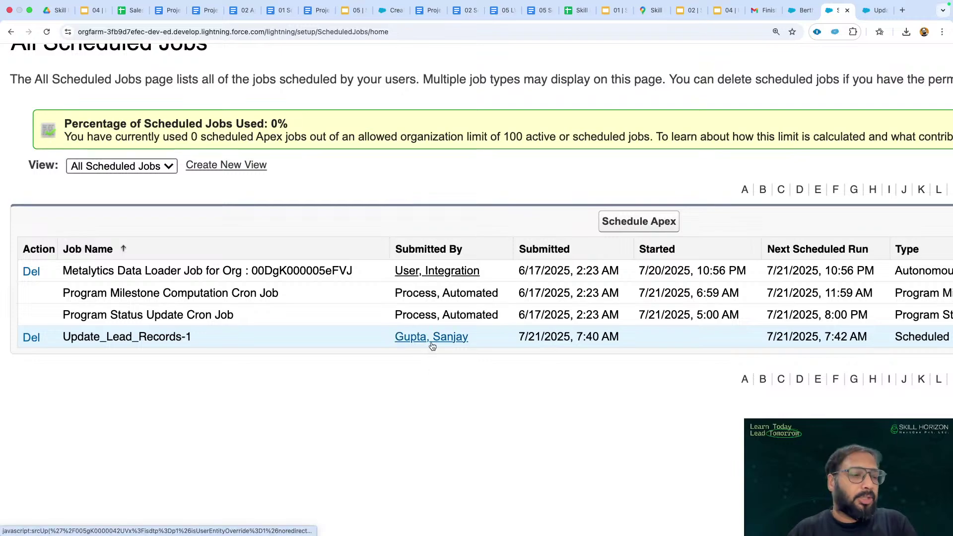
{"action": "scroll", "coordinate": [462, 318], "scroll_direction": "right", "scroll_amount": 3}
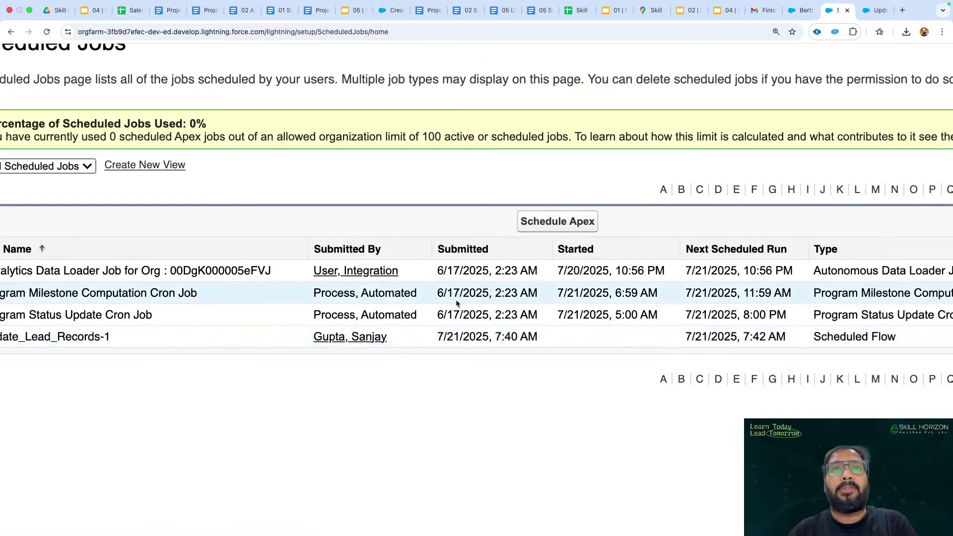
{"action": "scroll", "coordinate": [519, 336], "scroll_direction": "right", "scroll_amount": 8}
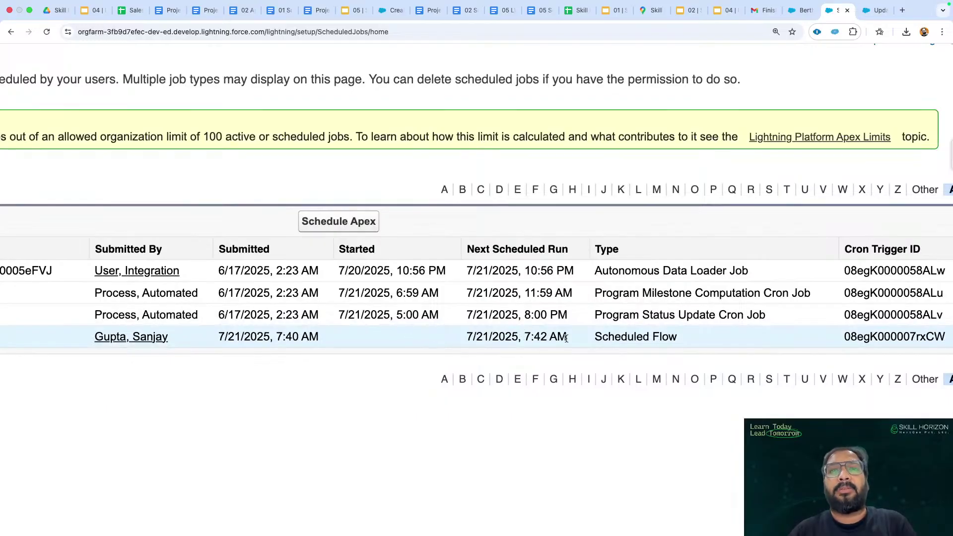
{"action": "scroll", "coordinate": [500, 336], "scroll_direction": "left", "scroll_amount": 4}
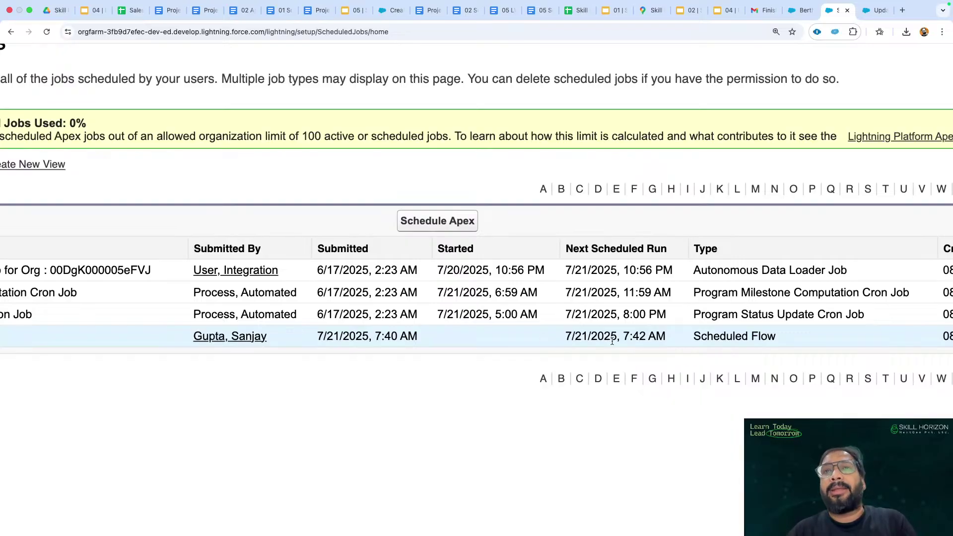
{"action": "key", "text": "super+minus"}
{"action": "key", "text": "super+minus"}
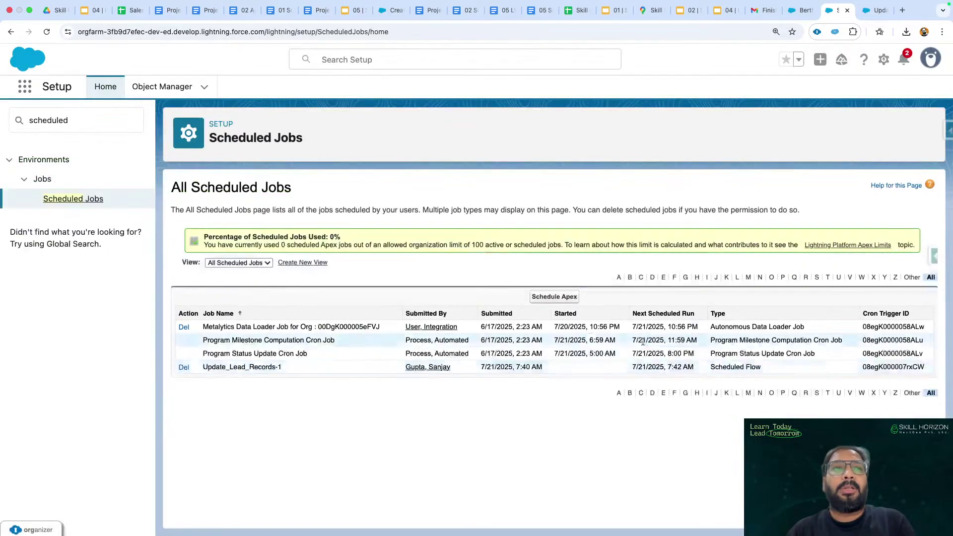
{"action": "scroll", "coordinate": [193, 387], "scroll_direction": "up", "scroll_amount": 5}
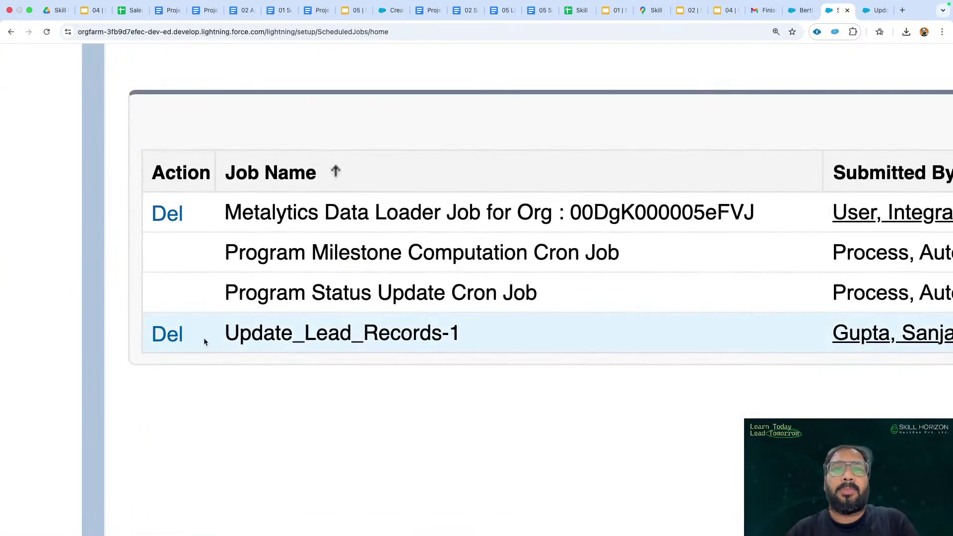
{"action": "scroll", "coordinate": [203, 337], "scroll_direction": "down", "scroll_amount": 5}
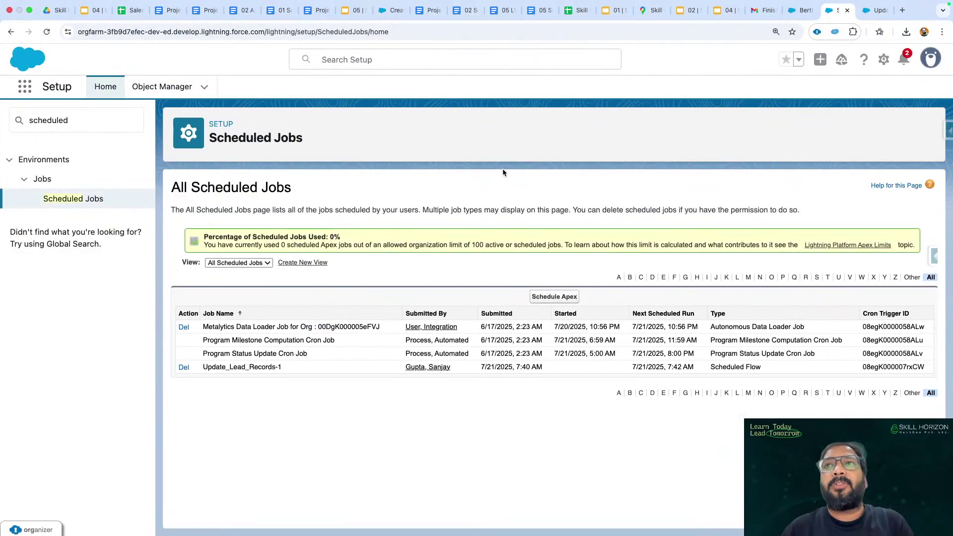
- Reload the Scheduled Jobs page and check whether the Update_Lead_Records-1 job has started
{"action": "key", "text": "super+r"}
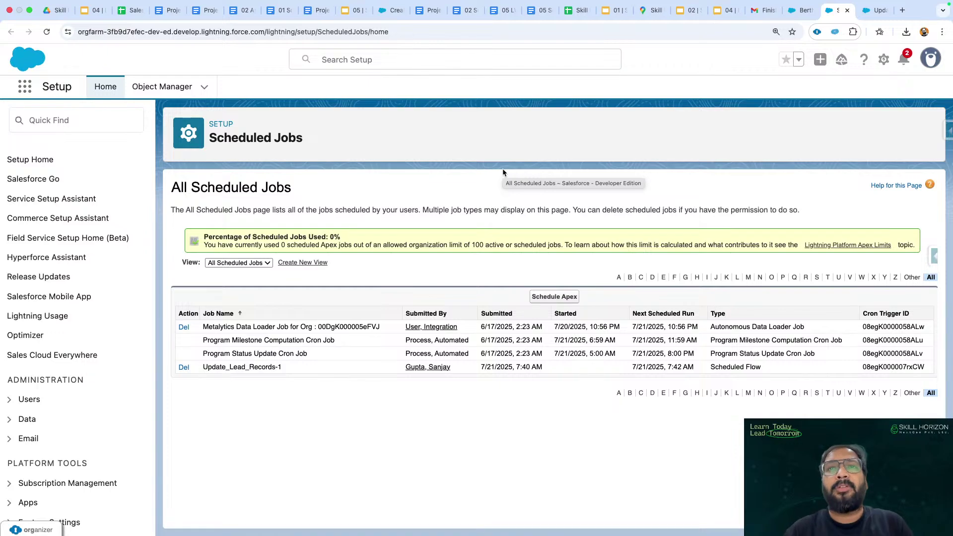
{"action": "scroll", "coordinate": [714, 415], "scroll_direction": "up", "scroll_amount": 5}
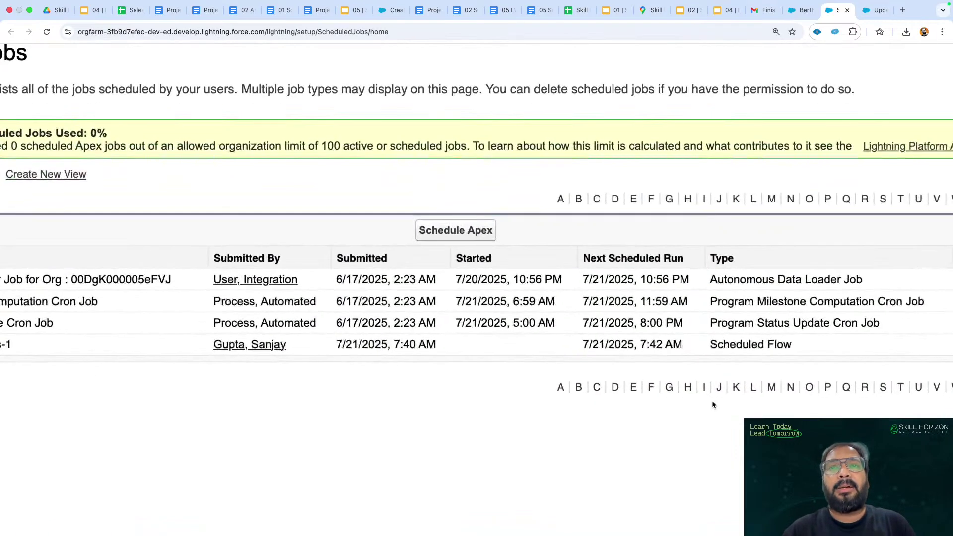
{"action": "scroll", "coordinate": [487, 400], "scroll_direction": "down", "scroll_amount": 5}
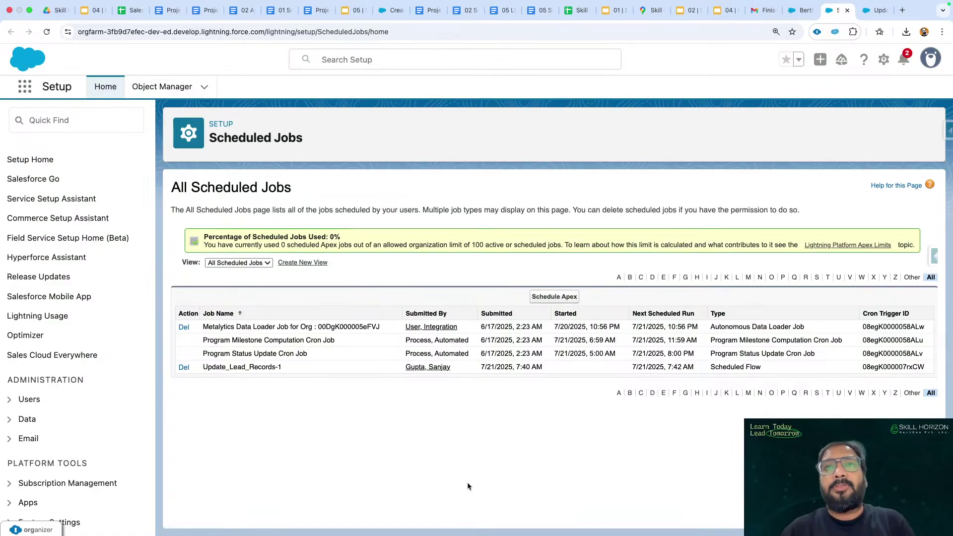
{"action": "key", "text": "super+r"}
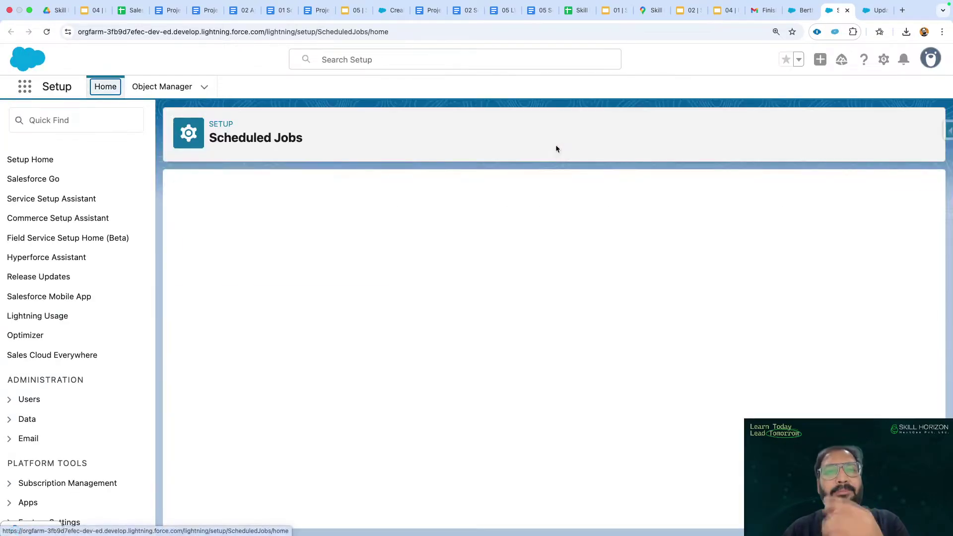
{"action": "scroll", "coordinate": [654, 372], "scroll_direction": "up", "scroll_amount": 5}
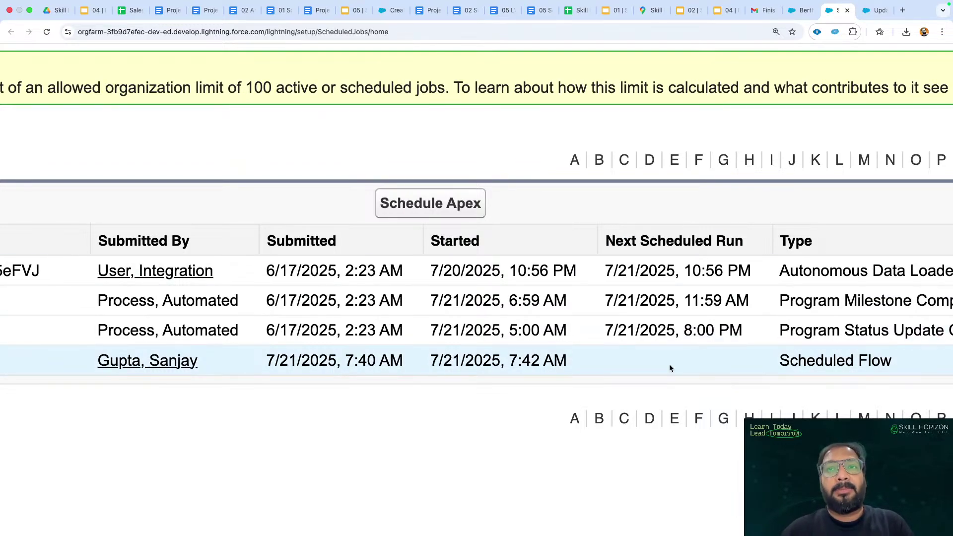
{"action": "key", "text": "super+minus"}
{"action": "key", "text": "super+minus"}
{"action": "key", "text": "super+minus"}
{"action": "key", "text": "super+minus"}
{"action": "key", "text": "super+minus"}
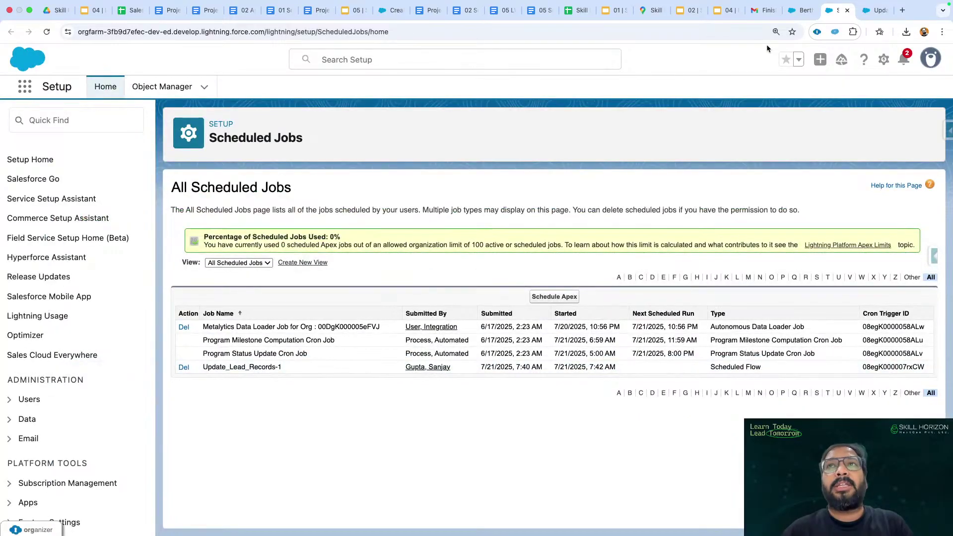
- Return to the All Open Leads list and check the Website values of leads whose Lead Source is Web
{"action": "left_click", "coordinate": [800, 10]}
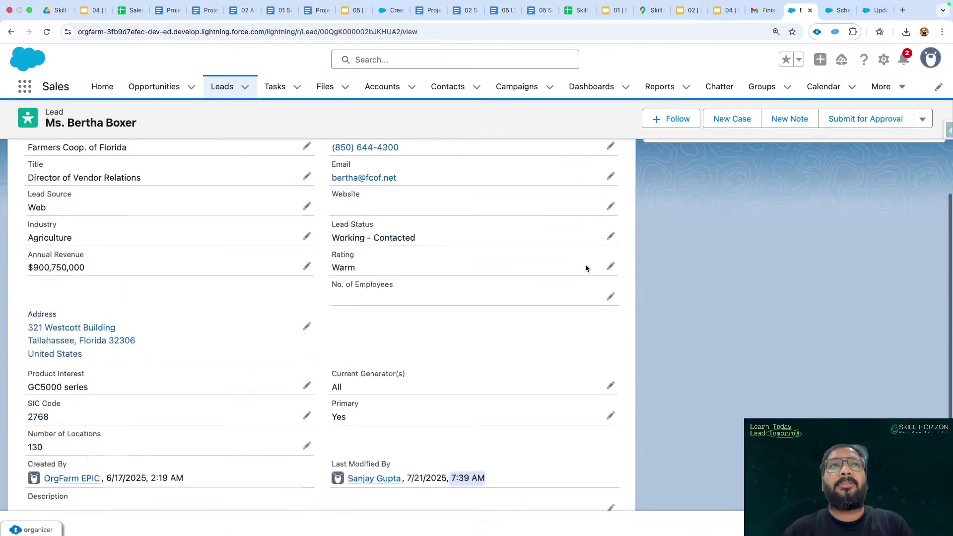
{"action": "left_click", "coordinate": [221, 86]}
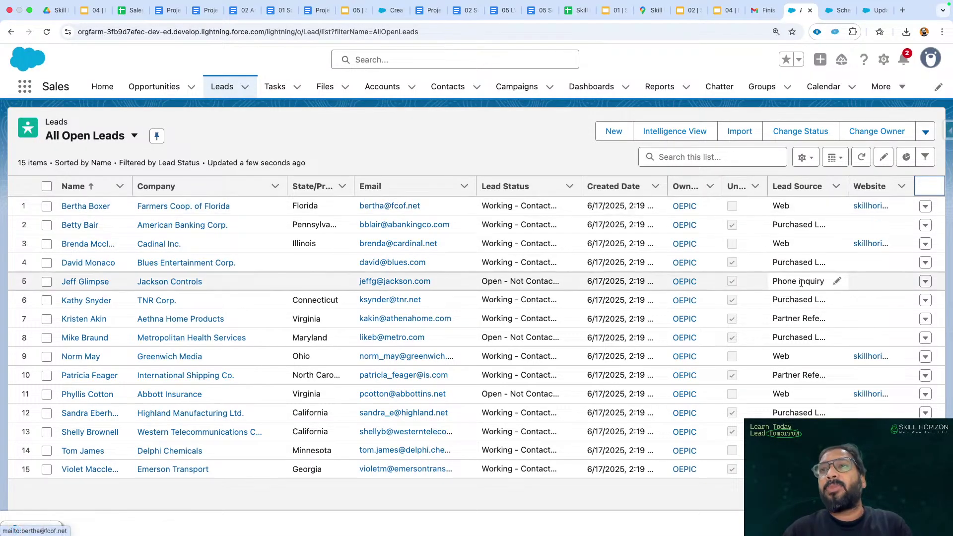
{"action": "scroll", "coordinate": [935, 339], "scroll_direction": "up", "scroll_amount": 5}
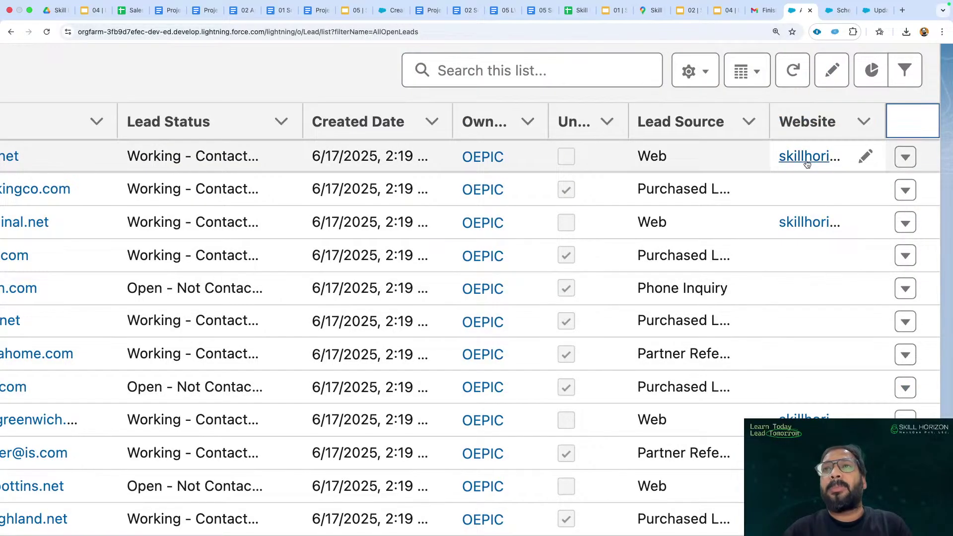
{"action": "scroll", "coordinate": [794, 224], "scroll_direction": "down", "scroll_amount": 5}
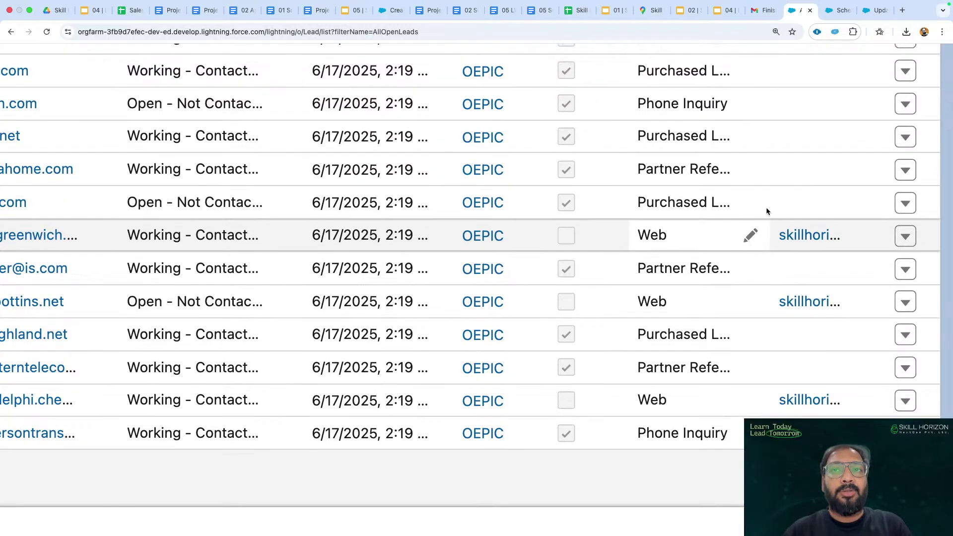
{"action": "scroll", "coordinate": [767, 208], "scroll_direction": "up", "scroll_amount": 8}
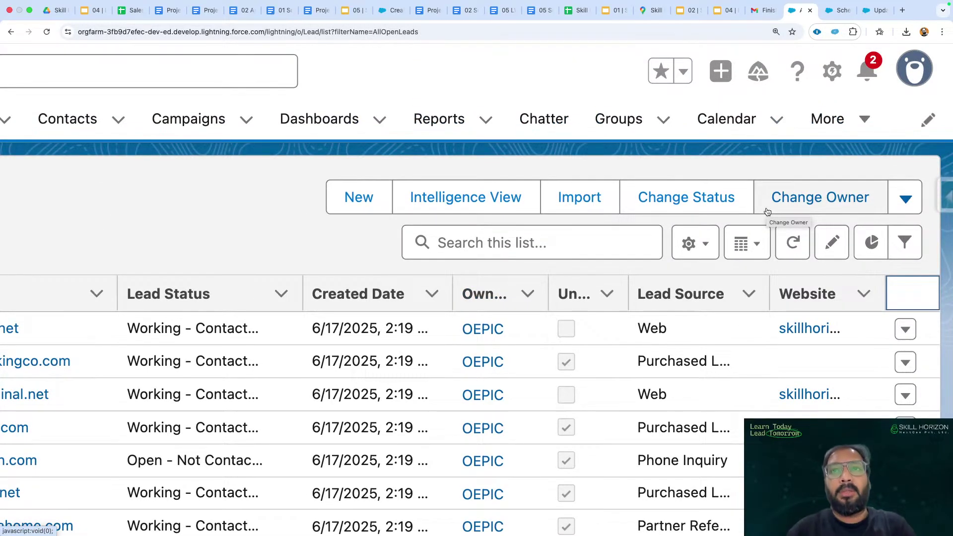
{"action": "scroll", "coordinate": [768, 211], "scroll_direction": "down", "scroll_amount": 3}
{"action": "key", "text": "super+minus"}
{"action": "key", "text": "super+minus"}
{"action": "key", "text": "super+minus"}
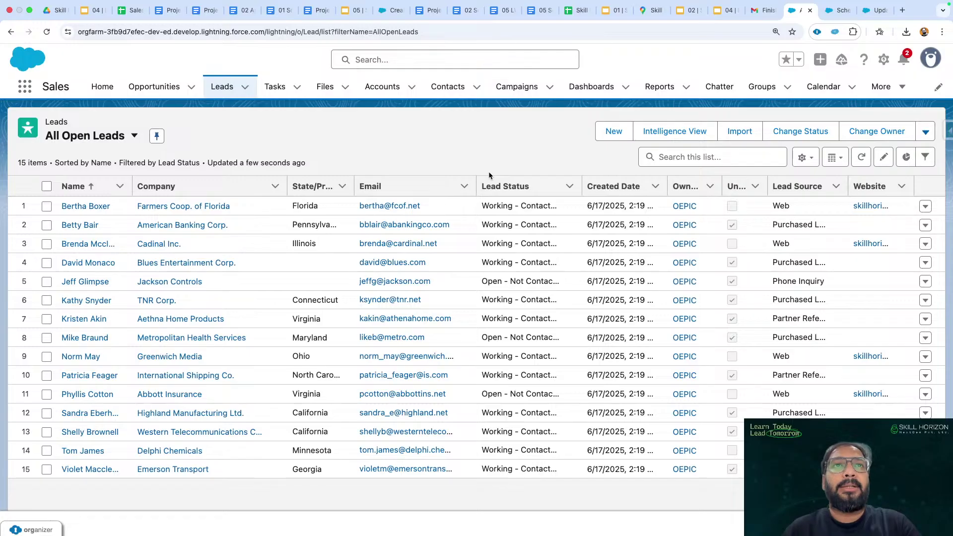
- Switch to the Hands-on Challenge #9 slide to review the requirement, and return to the leads list
{"action": "key", "text": "ctrl+Left"}
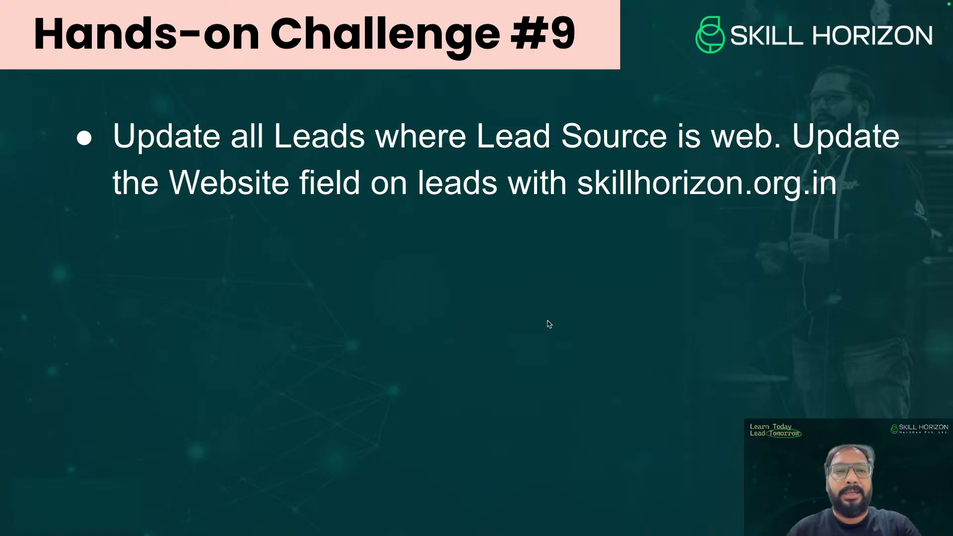
{"action": "key", "text": "ctrl+Right"}
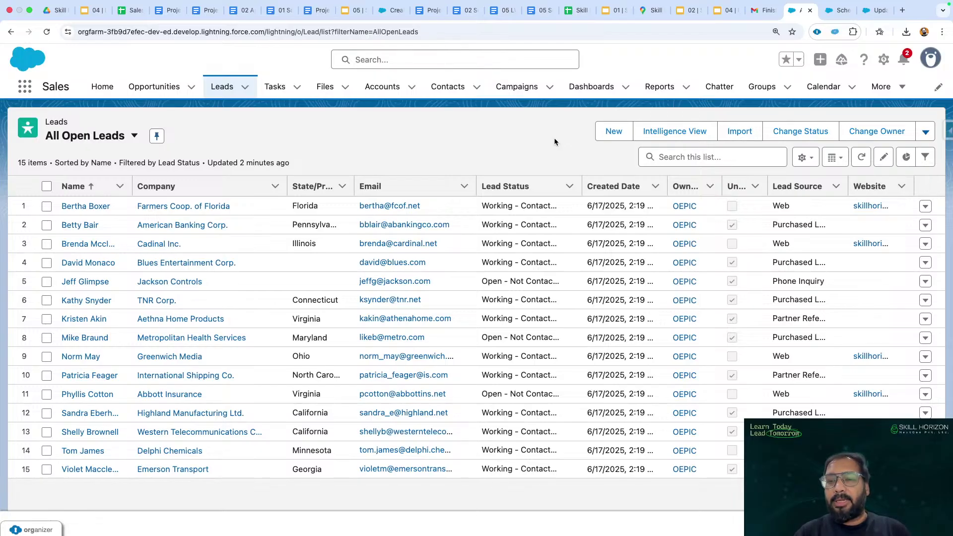
- Open a new browser tab and enter a web search beginning with "scheduled"
{"action": "left_click", "coordinate": [903, 11]}
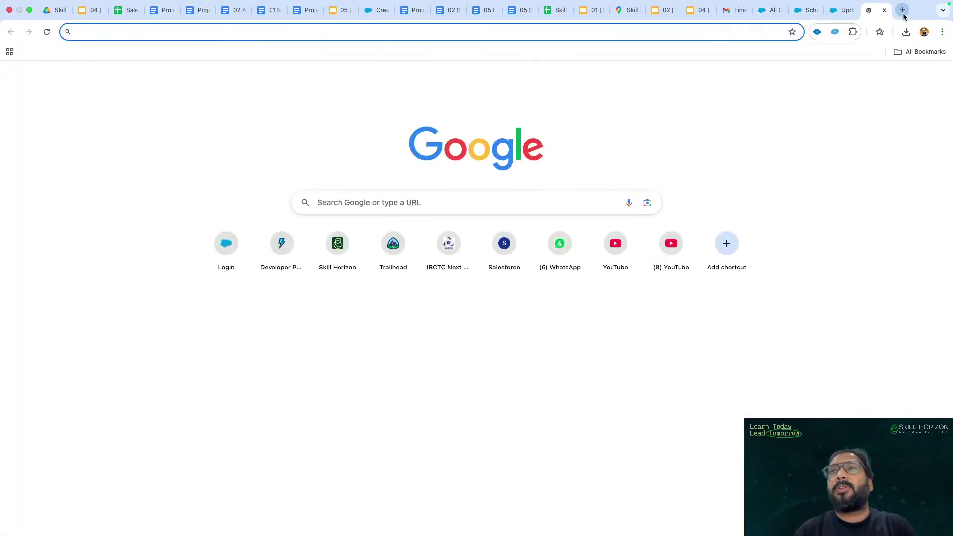
{"action": "type", "text": "scheduled t"}
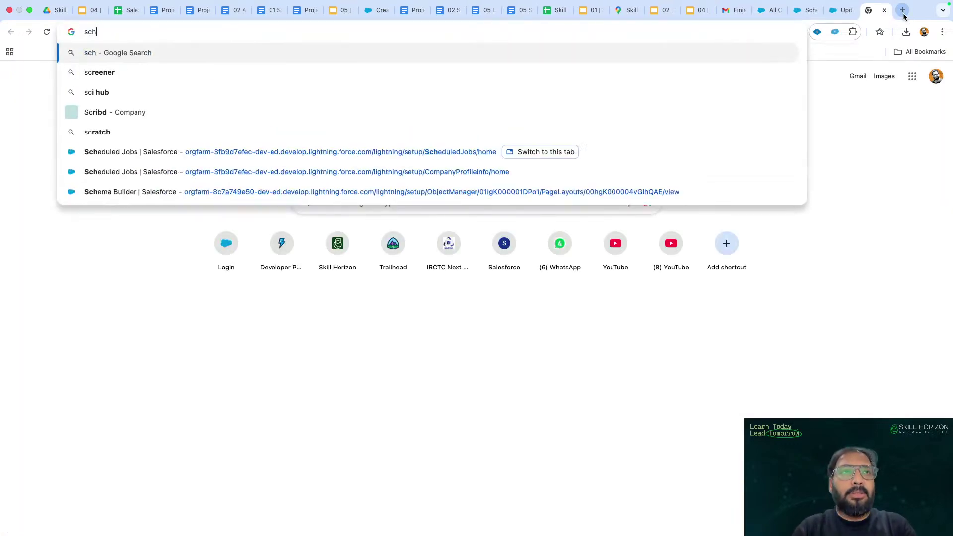